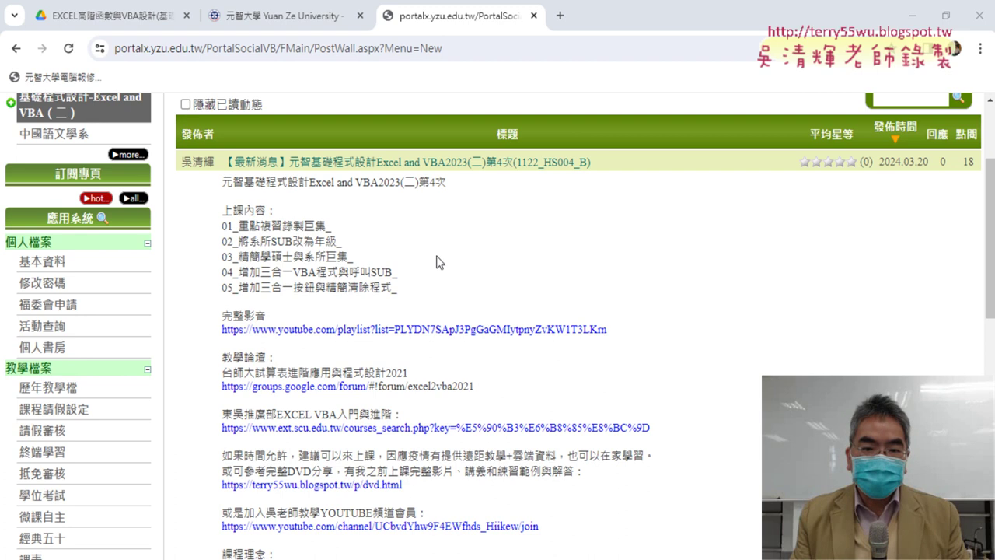
# Highlight the 錄製巨集, 年級 and 學碩士 topics in the lesson list
pyautogui.scroll(1, 291, 239)
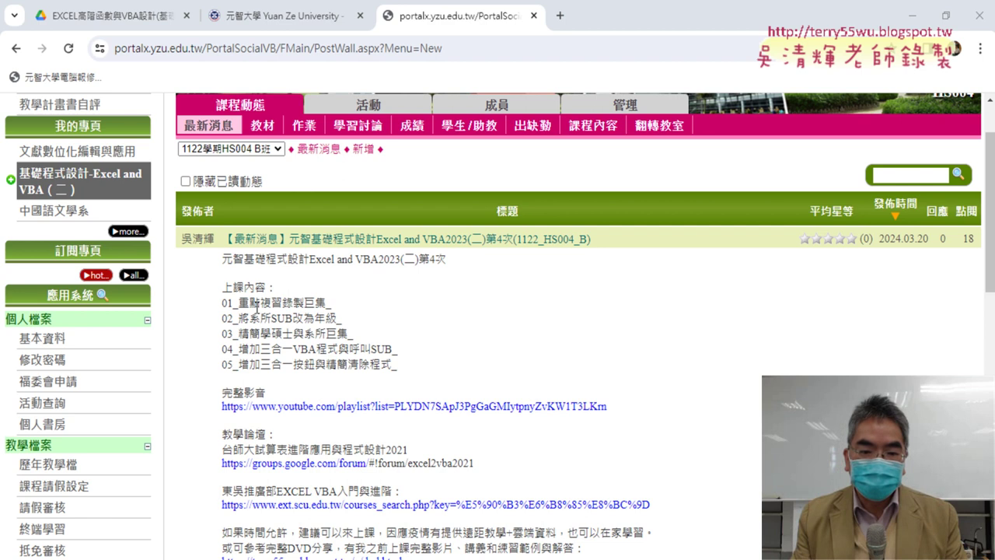
pyautogui.moveTo(283, 304); pyautogui.dragTo(323, 305)
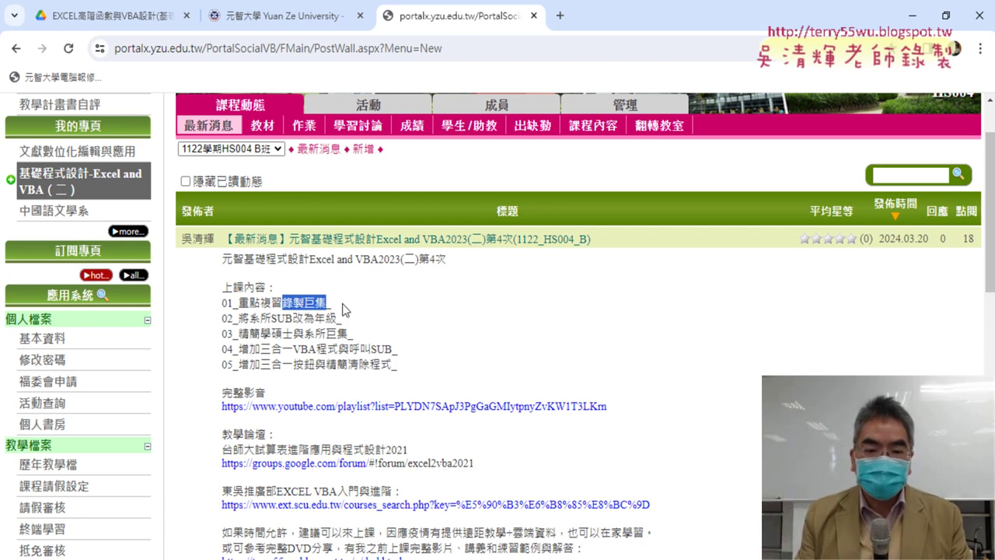
pyautogui.moveTo(314, 317); pyautogui.dragTo(325, 318)
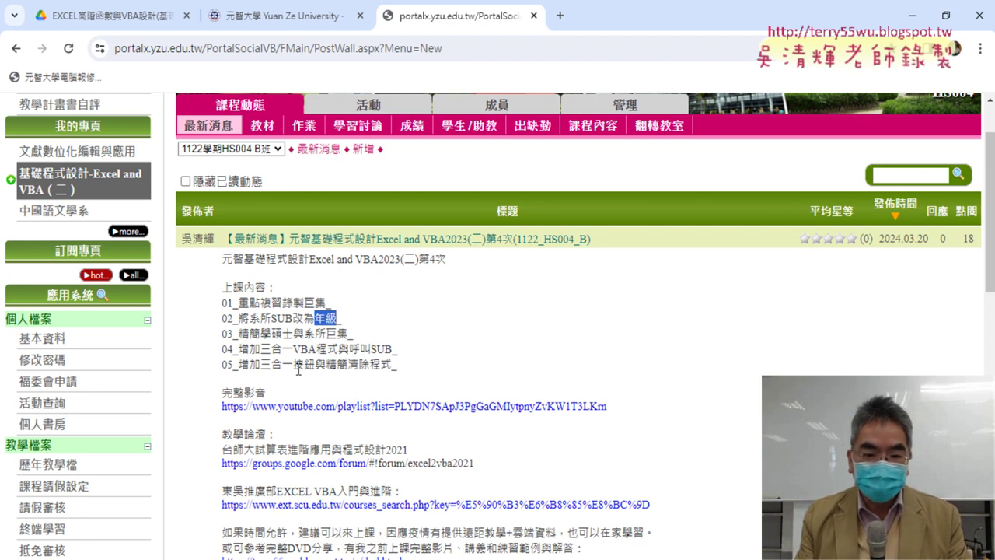
pyautogui.moveTo(260, 333); pyautogui.dragTo(293, 334)
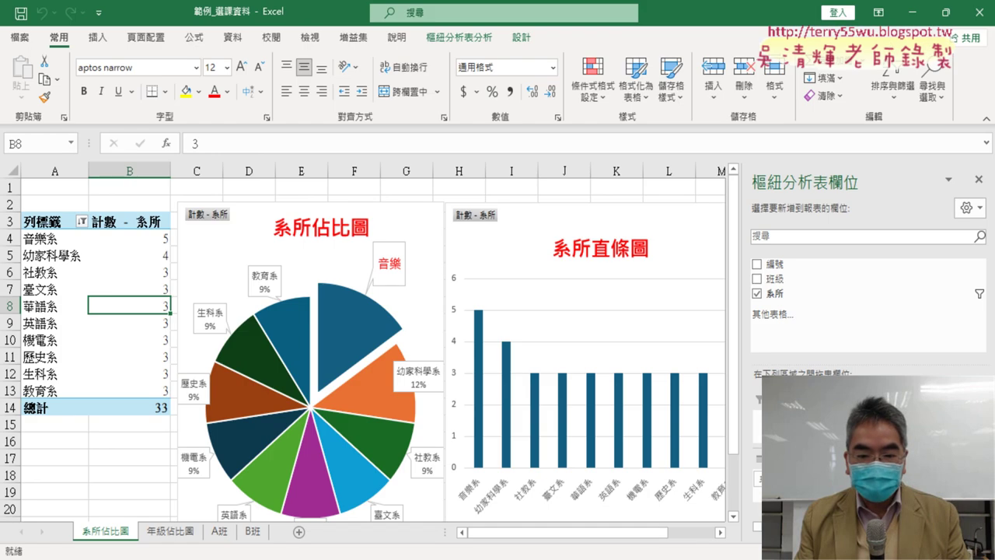
# On the A班 sheet, inspect the column C department formula and the 年級 and 學碩士 headers
pyautogui.click(222, 533)
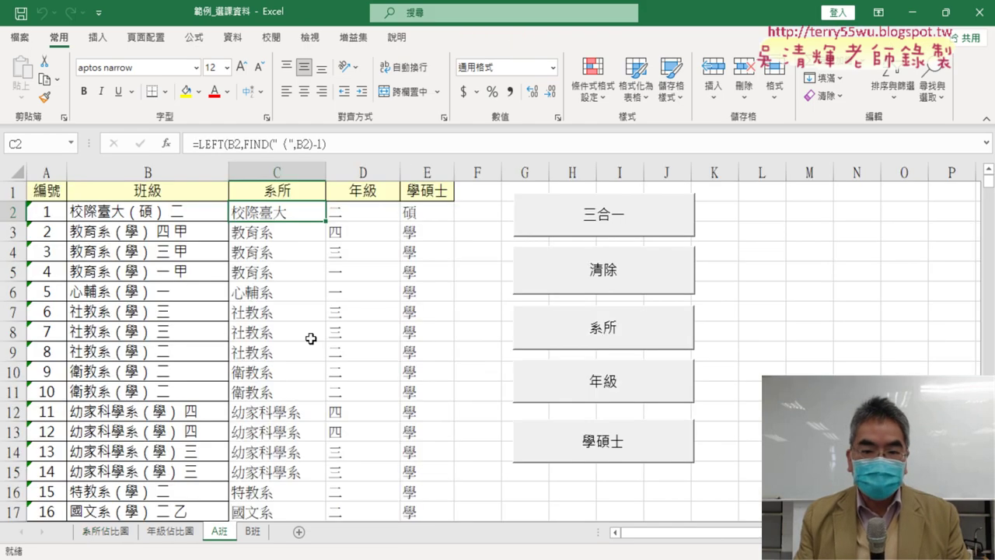
pyautogui.click(276, 174)
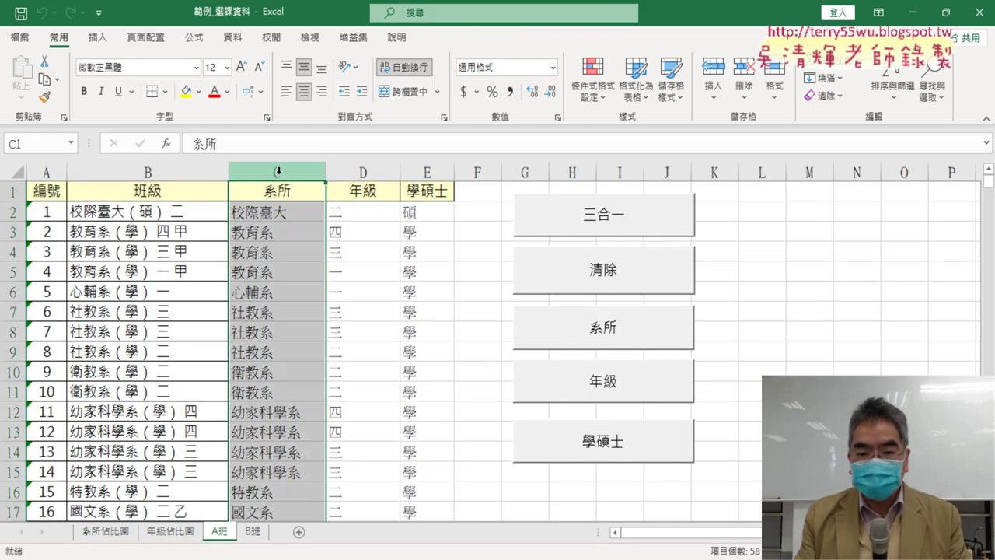
pyautogui.click(281, 212)
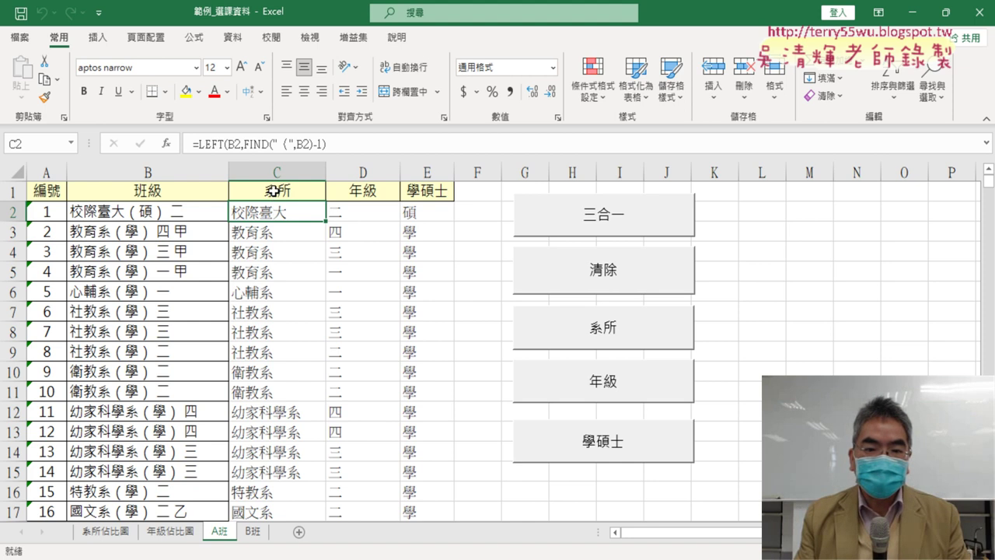
pyautogui.click(359, 191)
pyautogui.click(416, 191)
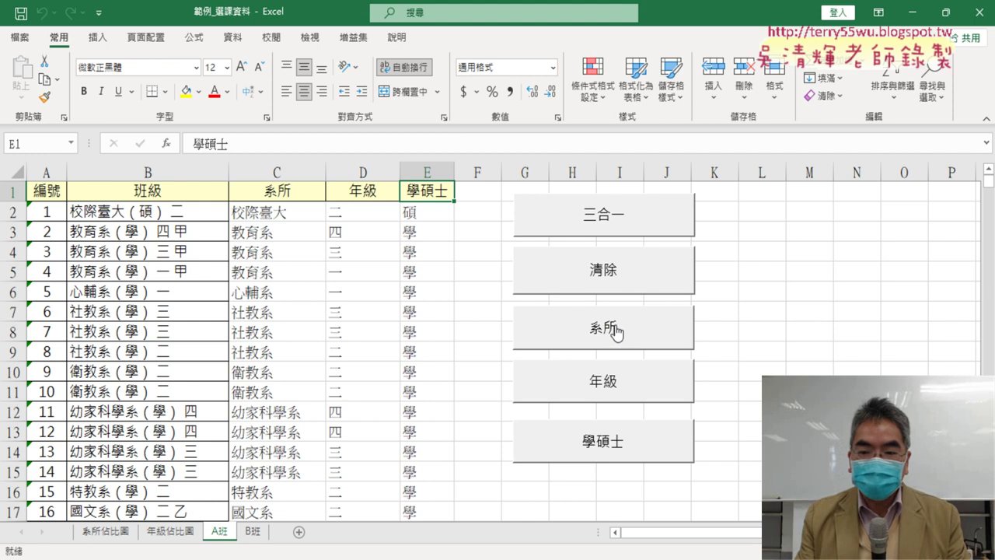
# Test the 清除, 系所, 年級 and 學碩士 buttons in turn, then clear columns C–E again
pyautogui.click(615, 269)
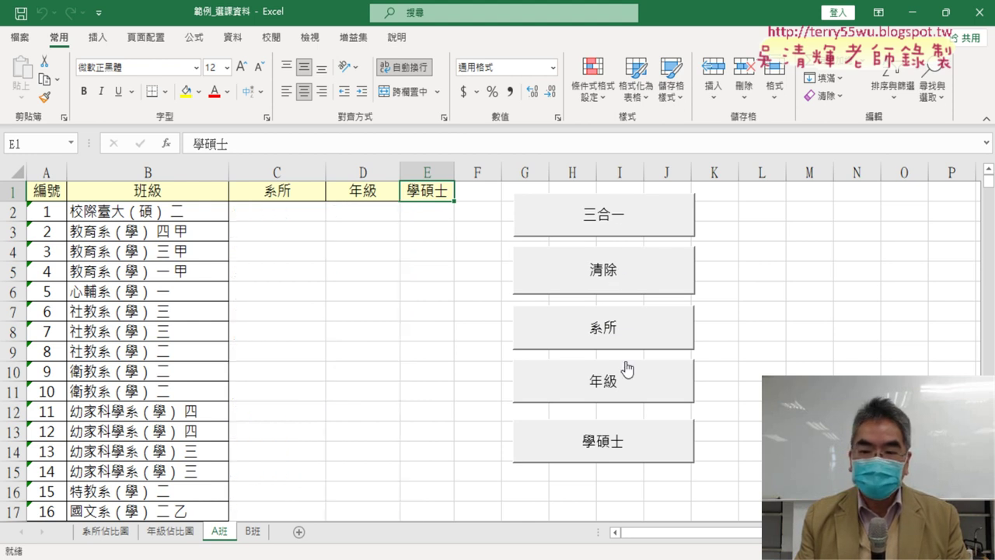
pyautogui.click(614, 336)
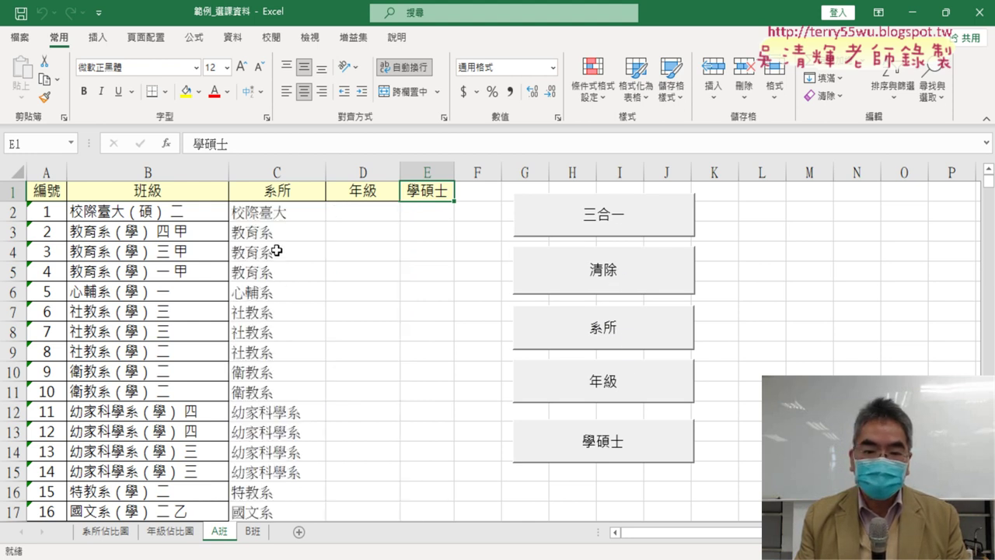
pyautogui.click(611, 381)
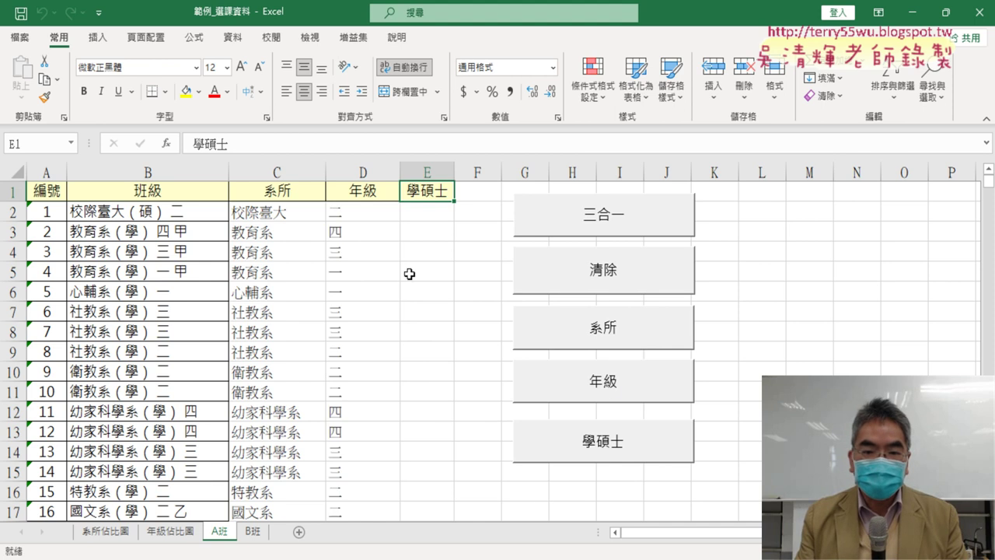
pyautogui.click(636, 445)
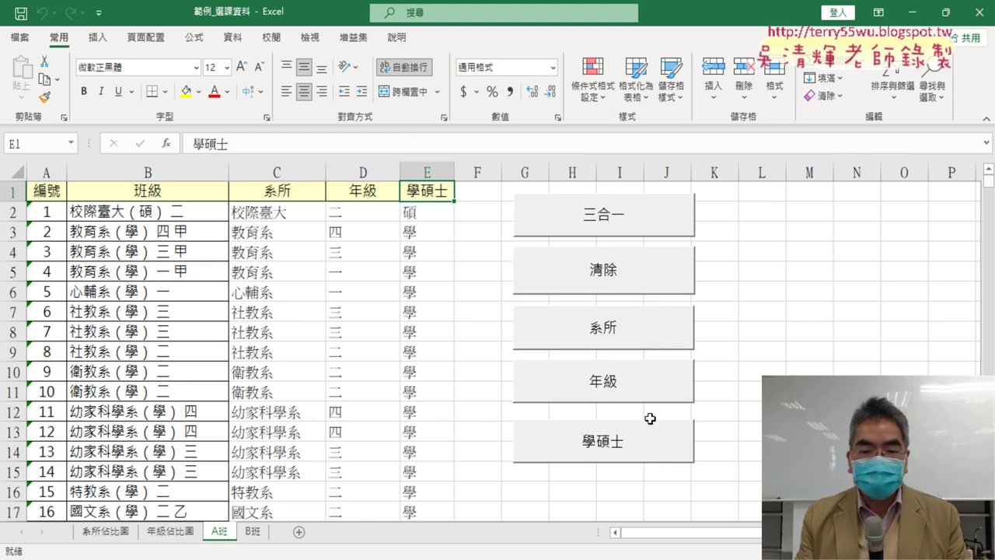
pyautogui.click(636, 283)
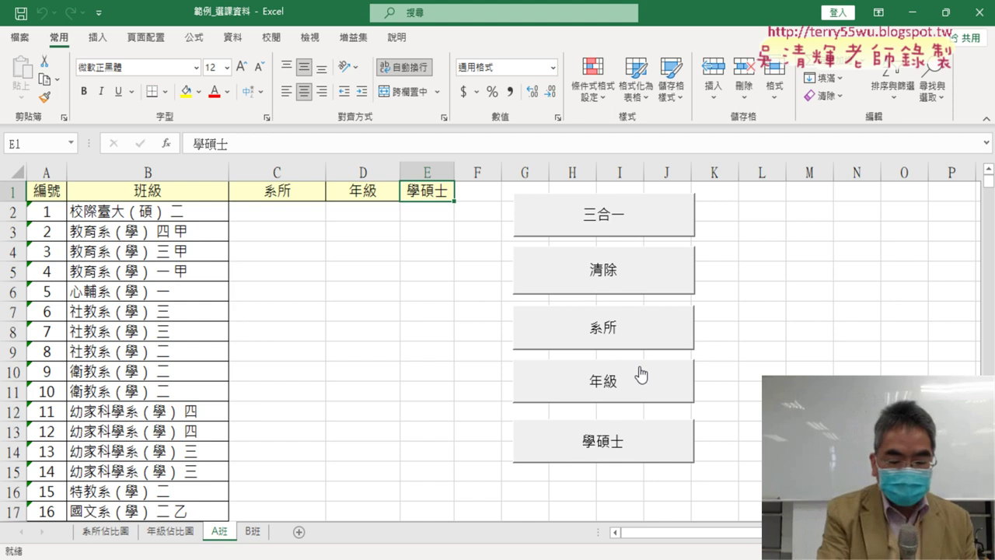
# Annotate in red ink that 三合一 calls the three fill routines, then erase the ink
pyautogui.moveTo(639, 477)
pyautogui.mouseDown()
pyautogui.moveTo(693, 343)
pyautogui.moveTo(633, 488)
pyautogui.mouseUp()
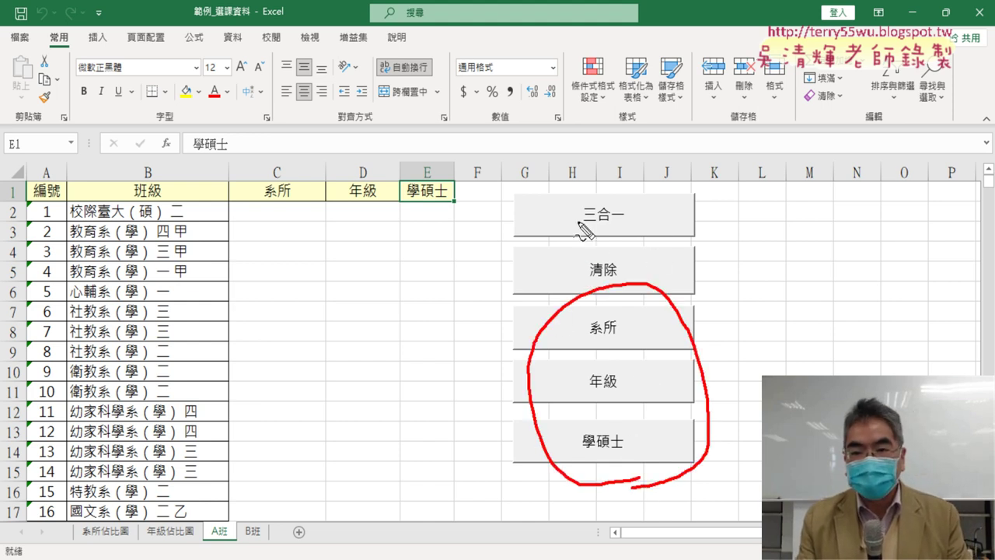
pyautogui.moveTo(622, 228)
pyautogui.mouseDown()
pyautogui.moveTo(650, 226)
pyautogui.moveTo(750, 318)
pyautogui.mouseUp()
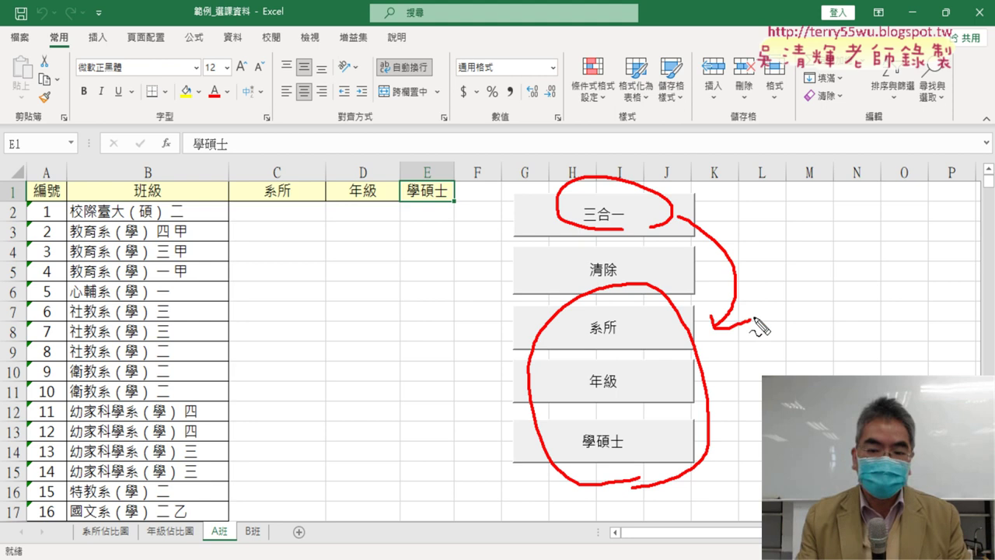
pyautogui.press('Escape')
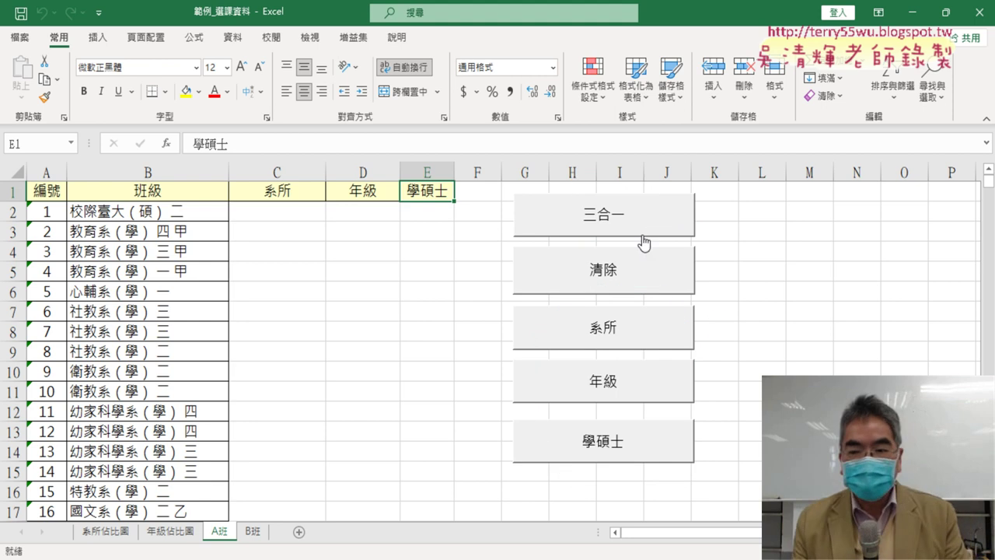
# Fill columns C–E with 三合一, clear them with 清除, and run 三合一 again
pyautogui.click(622, 223)
pyautogui.click(620, 272)
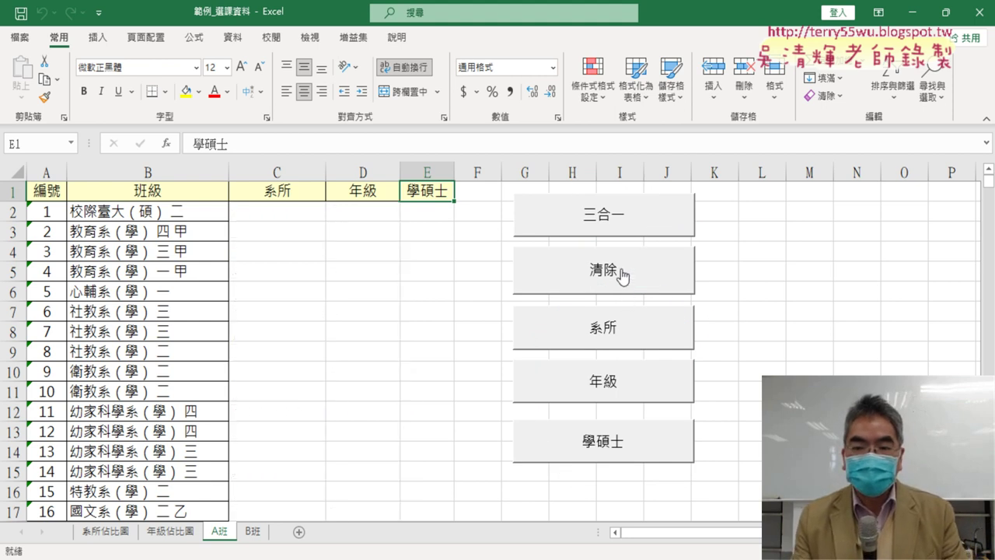
pyautogui.click(634, 223)
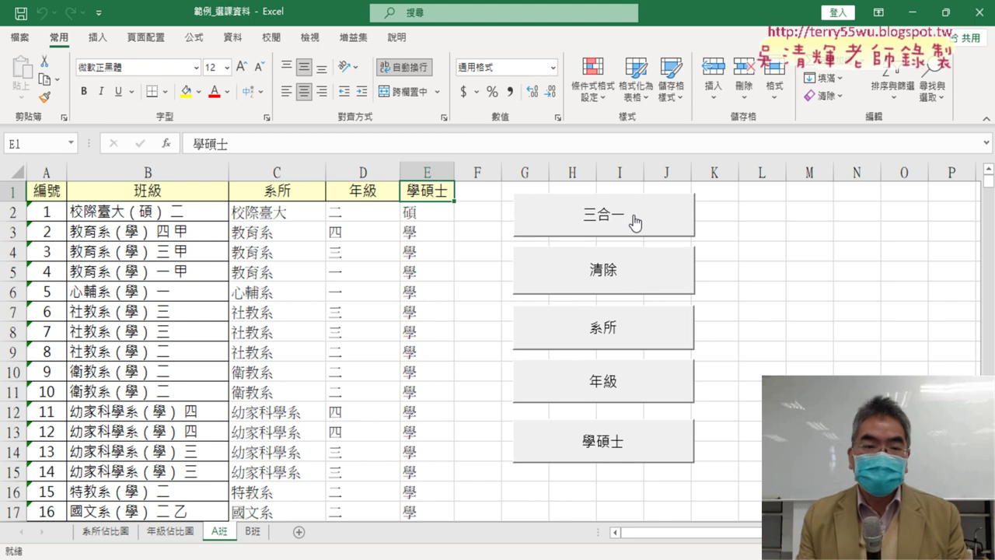
# Bring up the Save As dialog for the workbook under 這台電腦
pyautogui.click(20, 36)
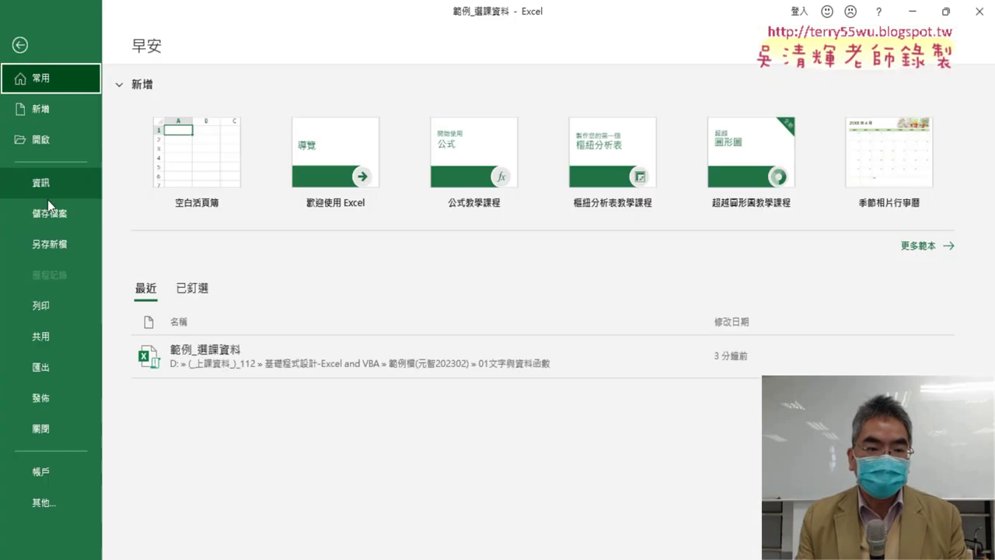
pyautogui.click(59, 248)
pyautogui.click(231, 258)
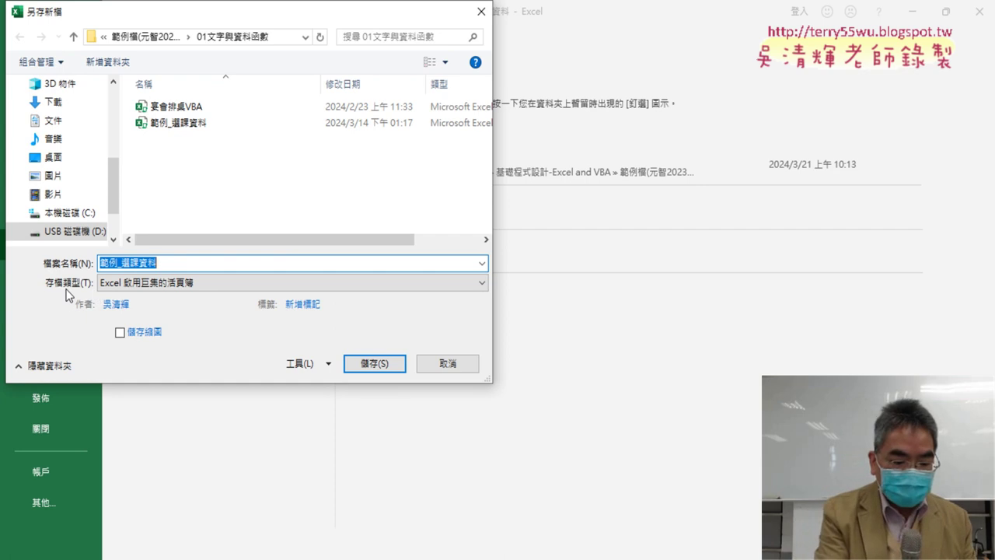
# Annotate the file type, contrasting .xlsx with the macro-enabled .xlsm extension, then erase the notes
pyautogui.moveTo(125, 299)
pyautogui.mouseDown()
pyautogui.moveTo(208, 286)
pyautogui.moveTo(127, 302)
pyautogui.mouseUp()
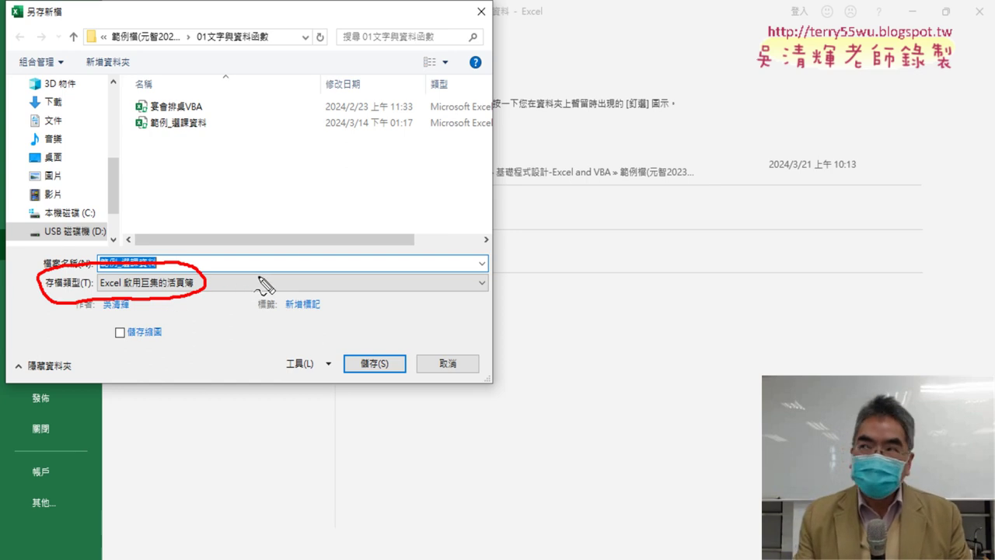
pyautogui.moveTo(261, 268)
pyautogui.mouseDown()
pyautogui.moveTo(248, 282)
pyautogui.moveTo(263, 281)
pyautogui.mouseUp()
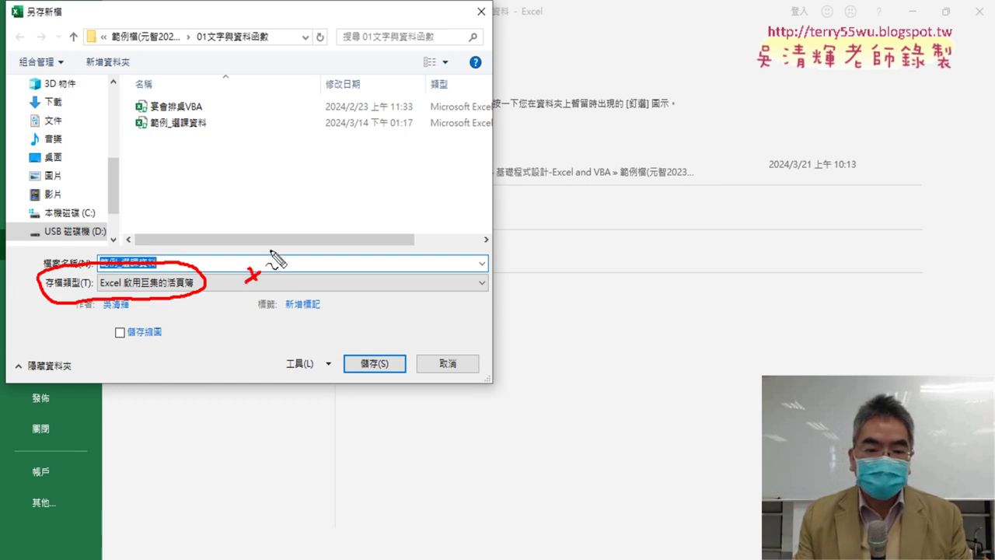
pyautogui.moveTo(270, 247)
pyautogui.mouseDown()
pyautogui.moveTo(270, 277)
pyautogui.moveTo(291, 283)
pyautogui.mouseUp()
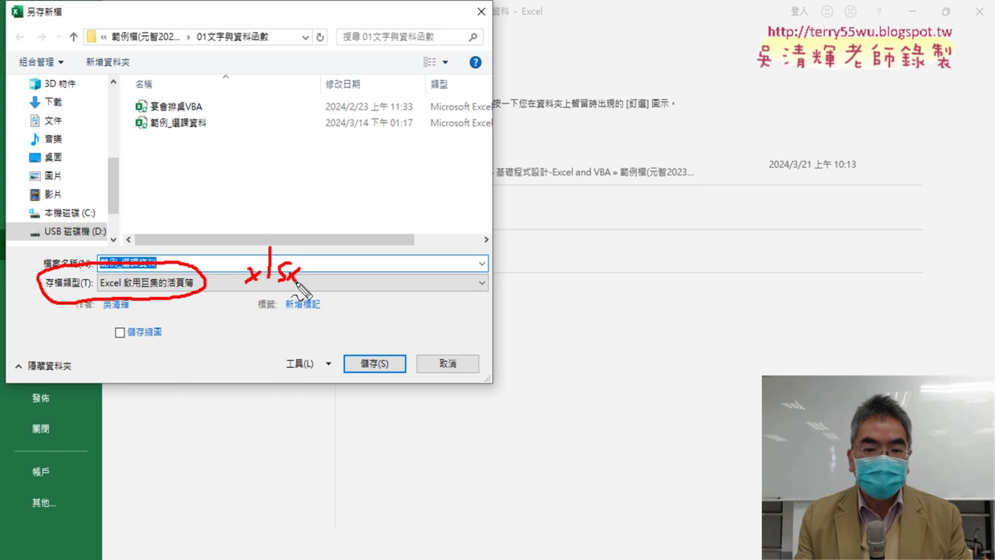
pyautogui.moveTo(141, 294); pyautogui.dragTo(190, 295)
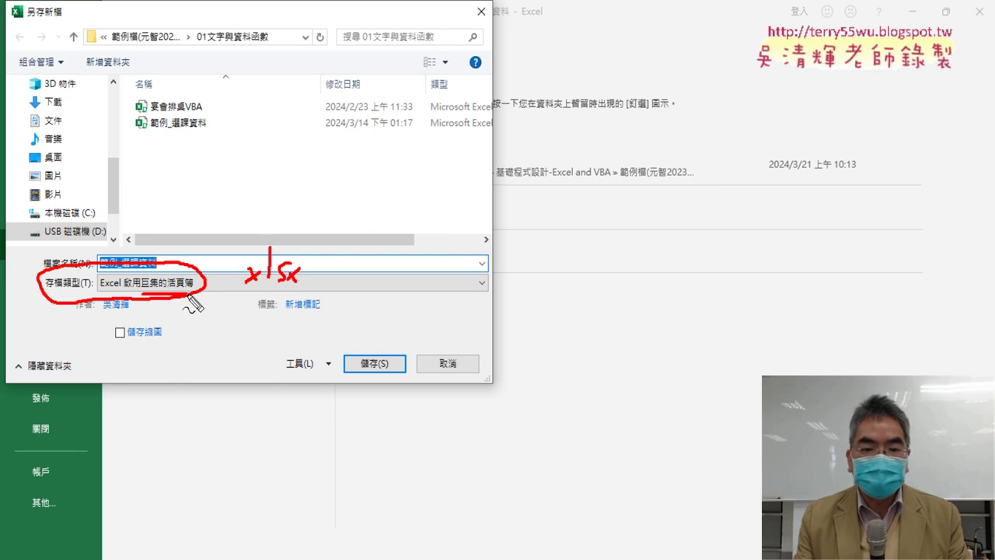
pyautogui.moveTo(313, 281)
pyautogui.mouseDown()
pyautogui.moveTo(346, 281)
pyautogui.moveTo(333, 291)
pyautogui.moveTo(382, 269)
pyautogui.moveTo(392, 289)
pyautogui.mouseUp()
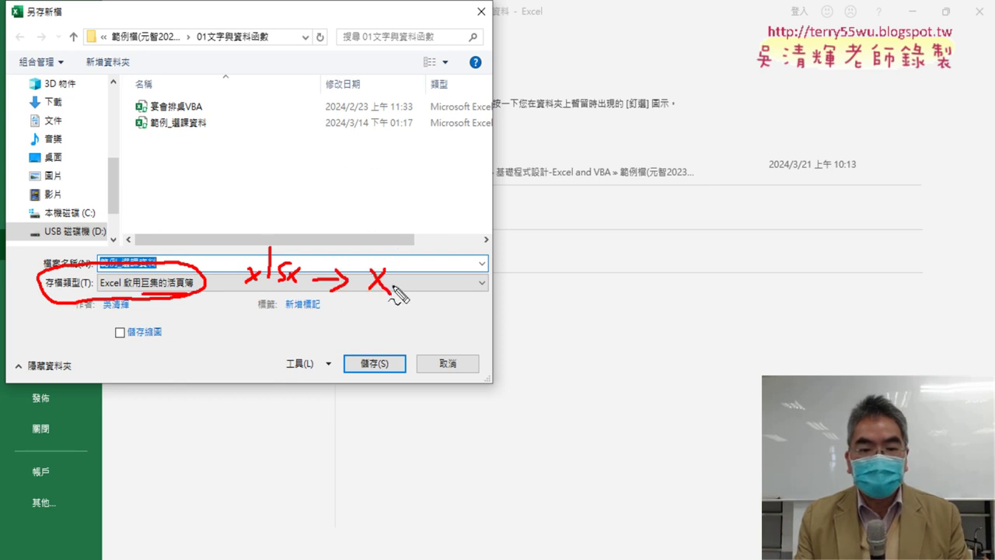
pyautogui.moveTo(398, 251)
pyautogui.mouseDown()
pyautogui.moveTo(392, 292)
pyautogui.moveTo(429, 285)
pyautogui.mouseUp()
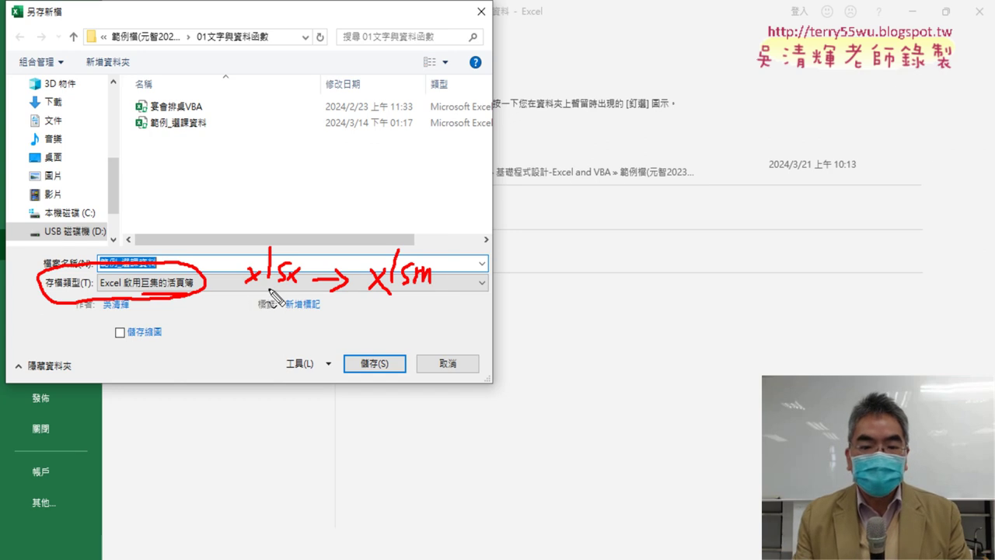
pyautogui.moveTo(247, 291); pyautogui.dragTo(301, 291)
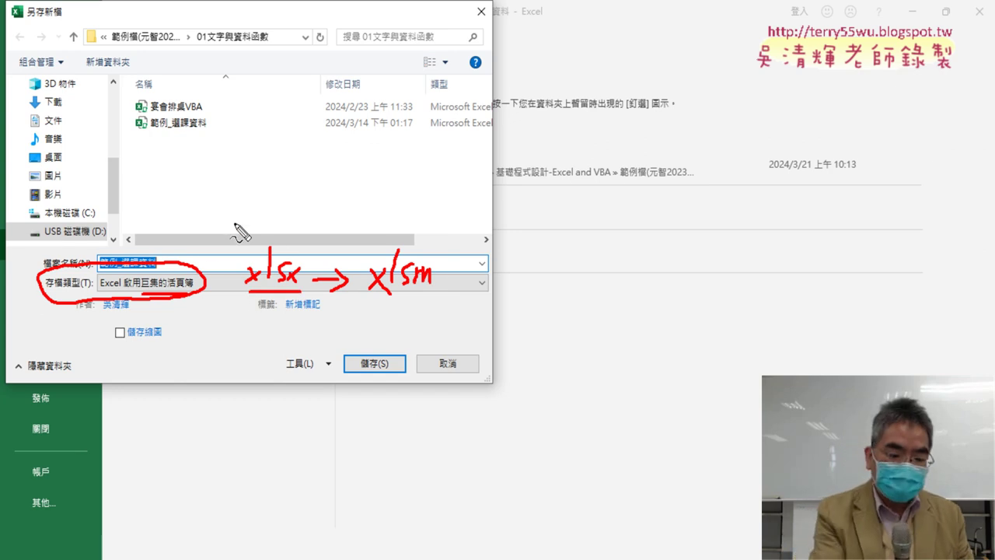
pyautogui.press('Escape')
pyautogui.click(249, 283)
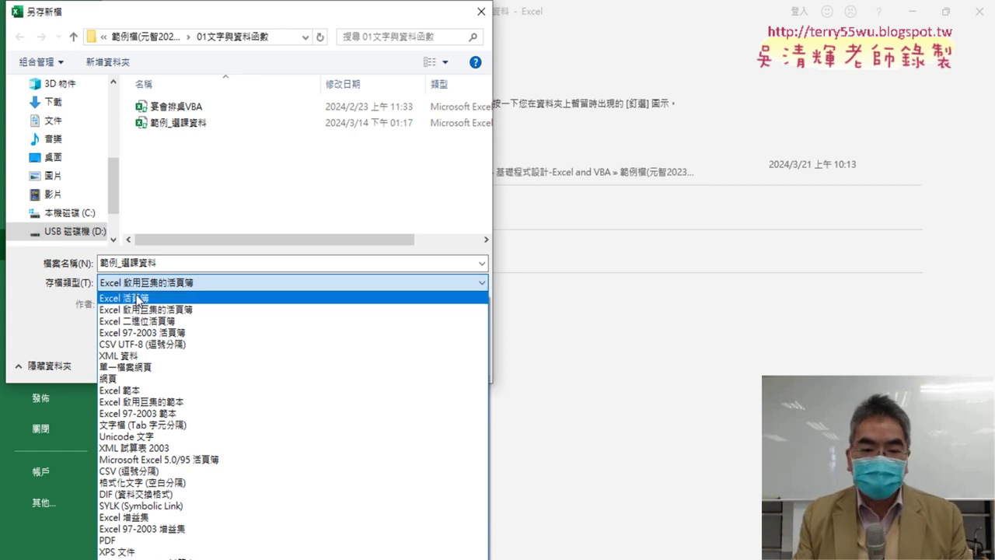
pyautogui.click(147, 310)
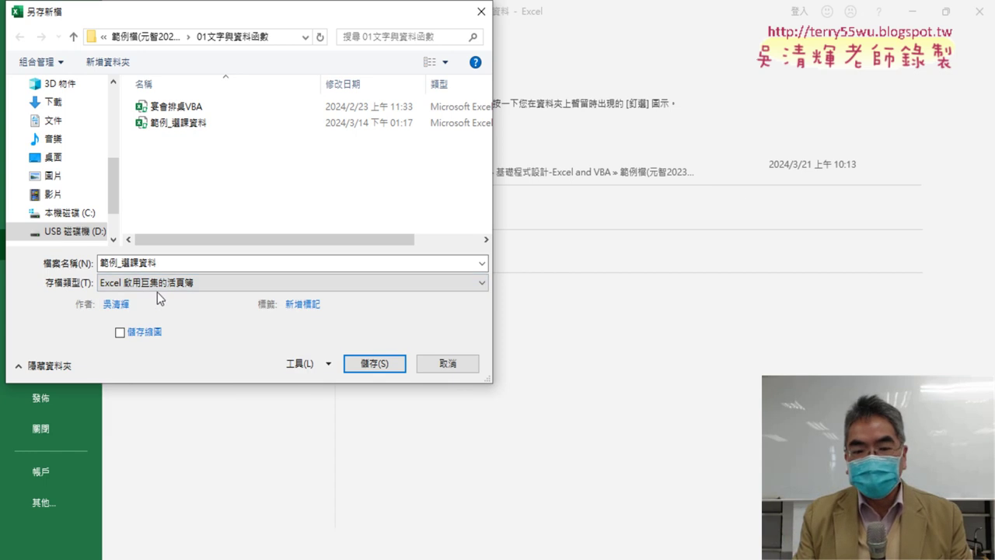
pyautogui.click(474, 363)
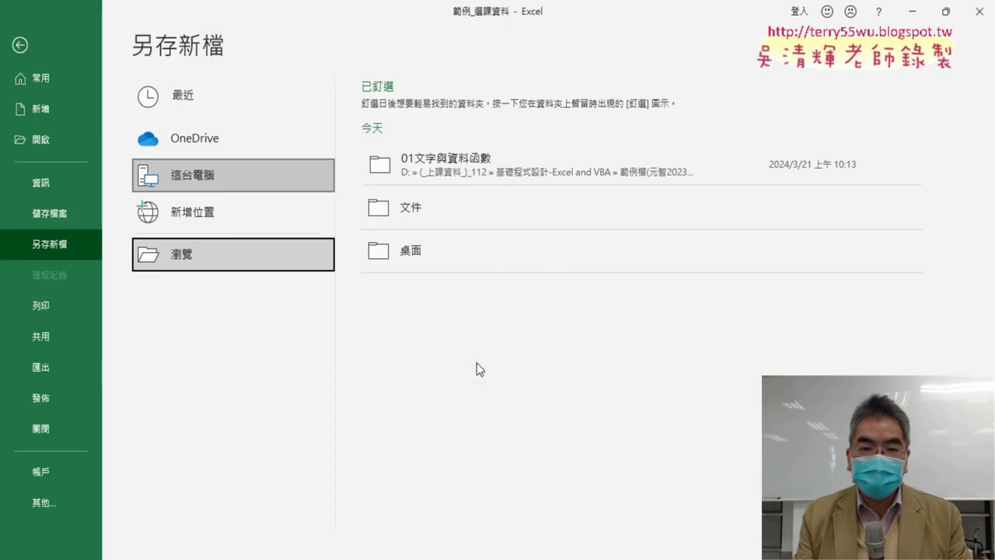
pyautogui.click(19, 45)
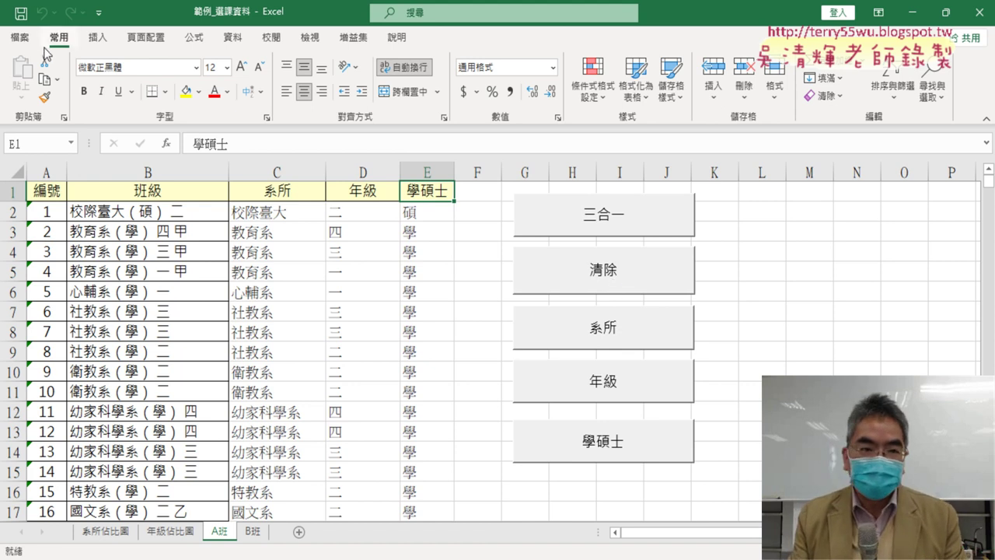
# Save as an Excel 活頁簿 (.xlsx), replacing 範例_選課資料.xlsx and dropping its VB macros
pyautogui.click(19, 37)
pyautogui.click(45, 244)
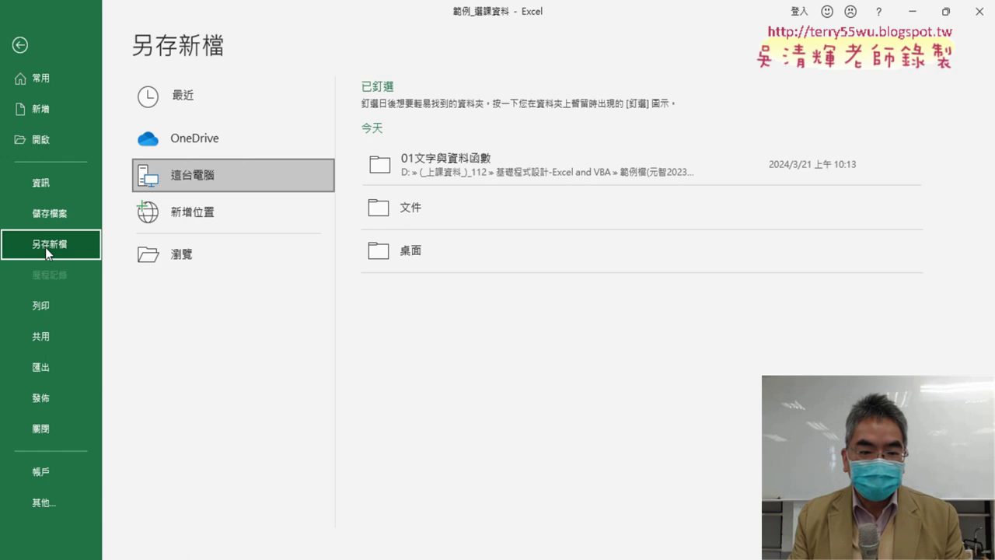
pyautogui.click(179, 254)
pyautogui.click(199, 282)
pyautogui.click(195, 295)
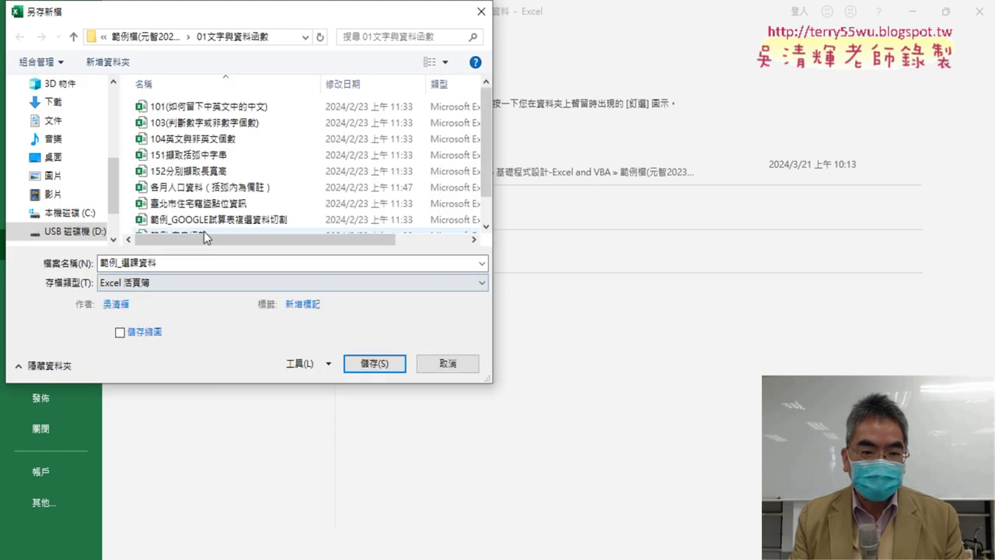
pyautogui.click(381, 362)
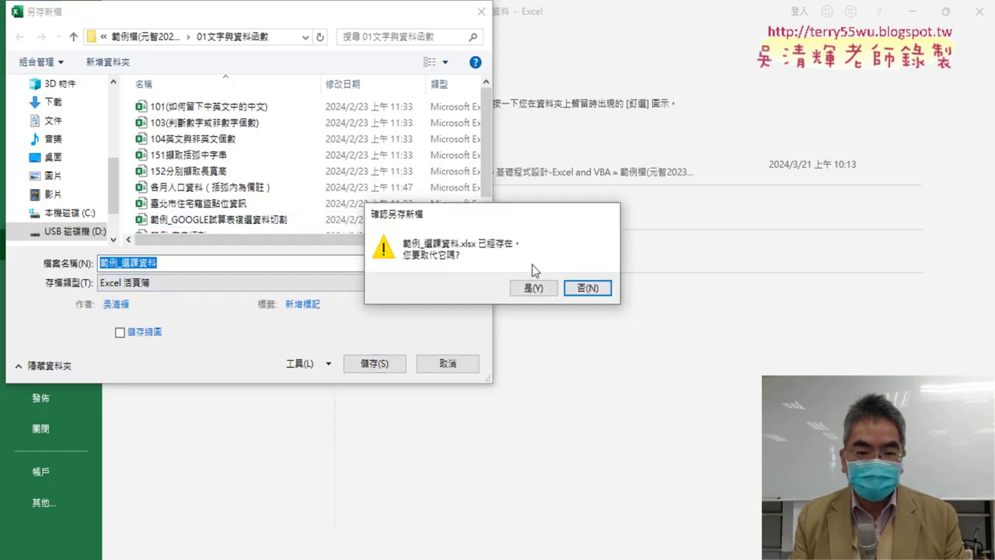
pyautogui.click(532, 287)
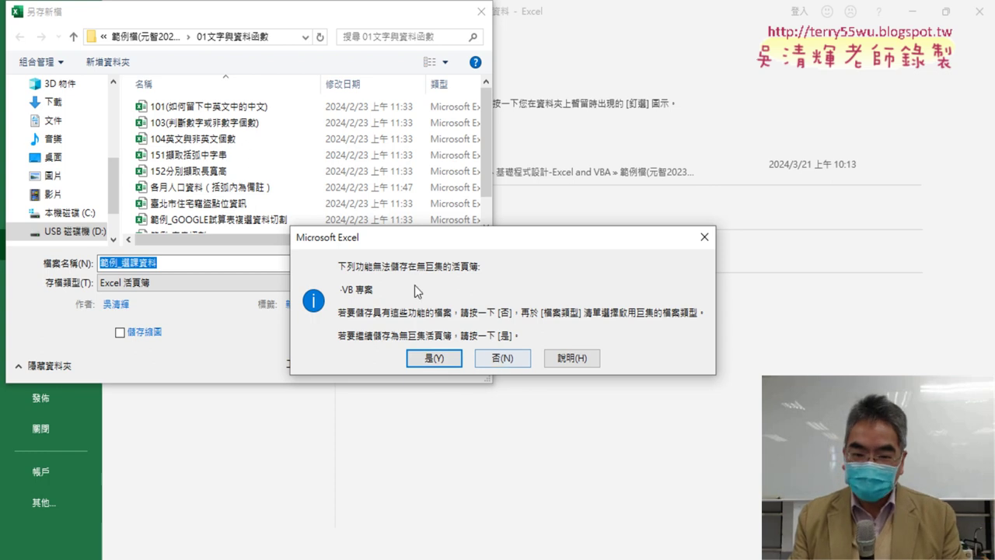
pyautogui.click(442, 359)
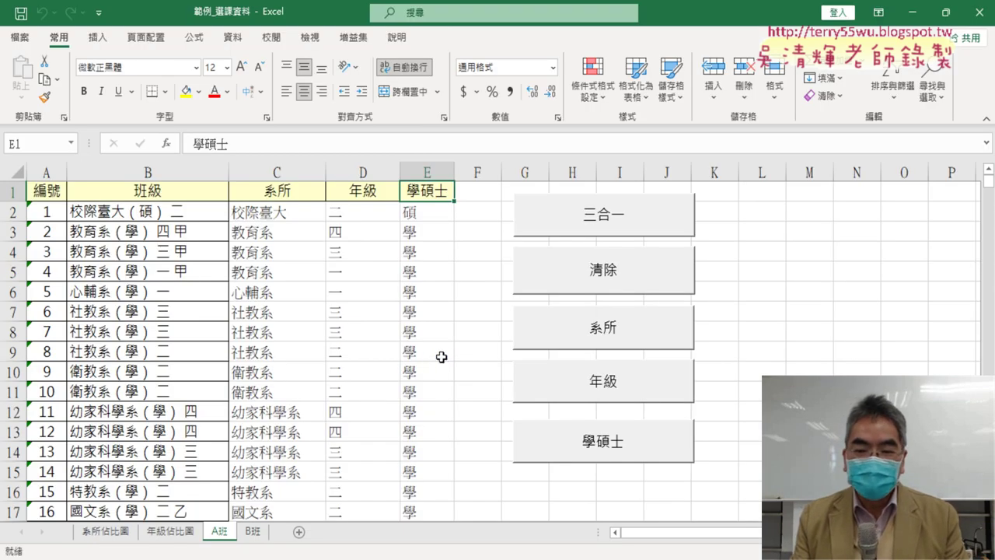
pyautogui.click(980, 14)
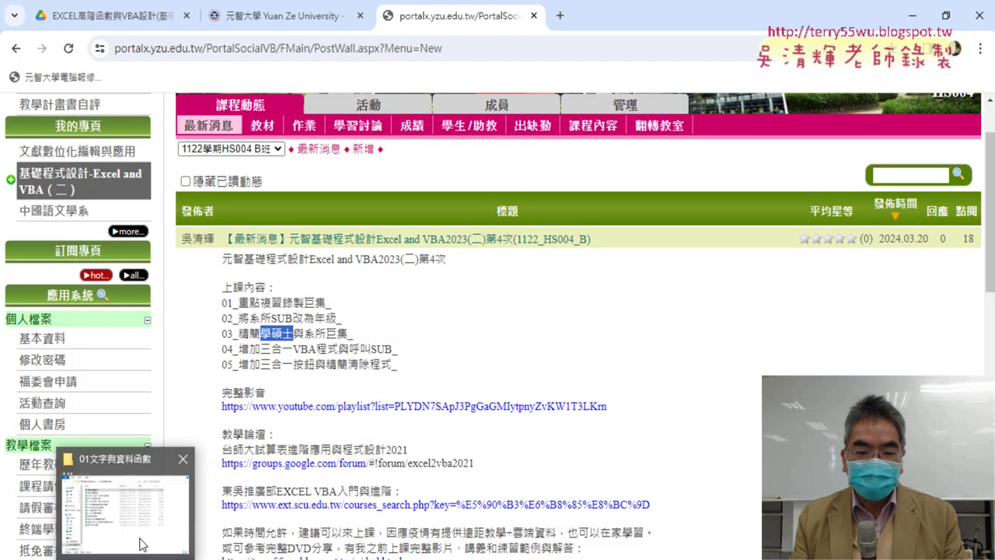
# Show the 01文字與資料函數 folder as large icons and mark the two 範例_選課資料 files
pyautogui.click(125, 490)
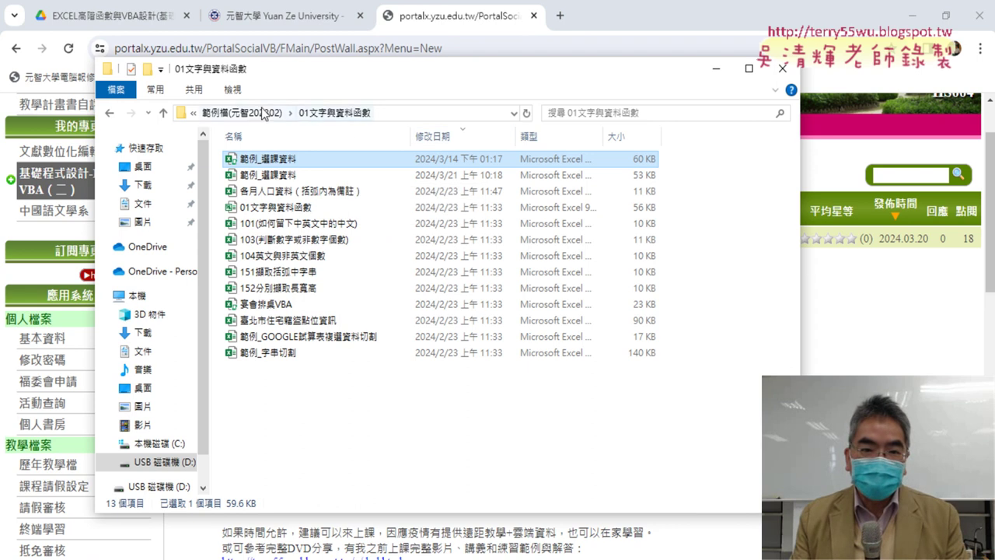
pyautogui.click(234, 90)
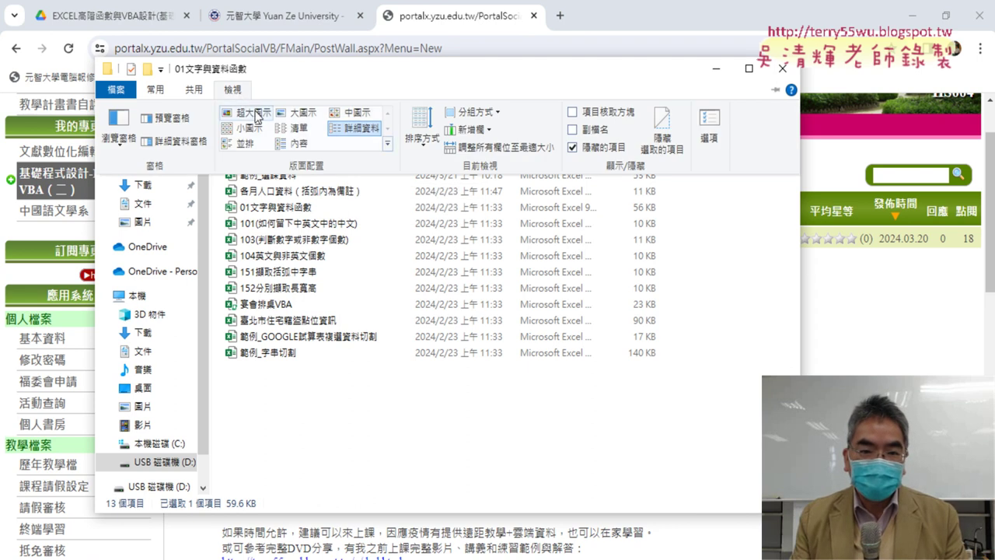
pyautogui.click(305, 112)
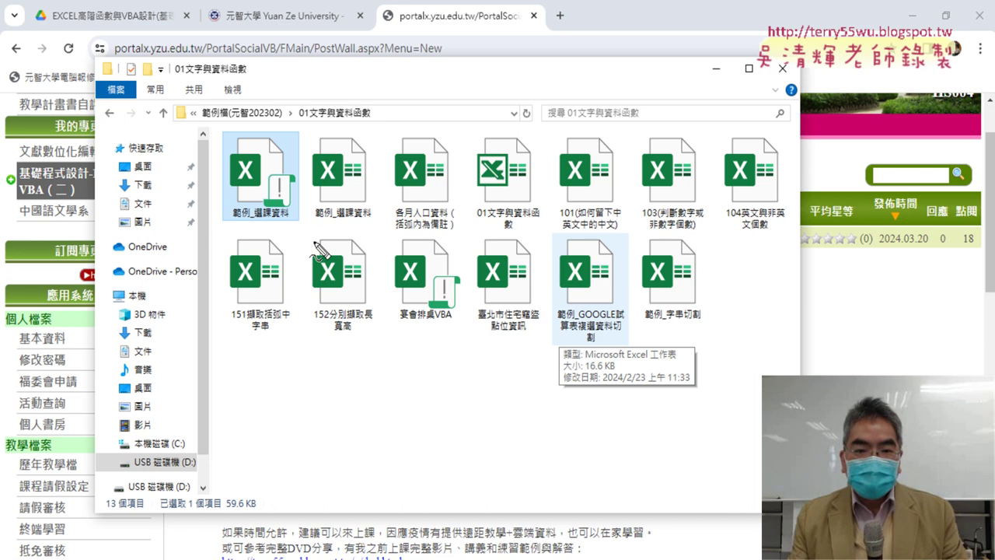
pyautogui.moveTo(282, 231)
pyautogui.mouseDown()
pyautogui.moveTo(241, 228)
pyautogui.moveTo(287, 225)
pyautogui.moveTo(283, 180)
pyautogui.moveTo(278, 203)
pyautogui.mouseUp()
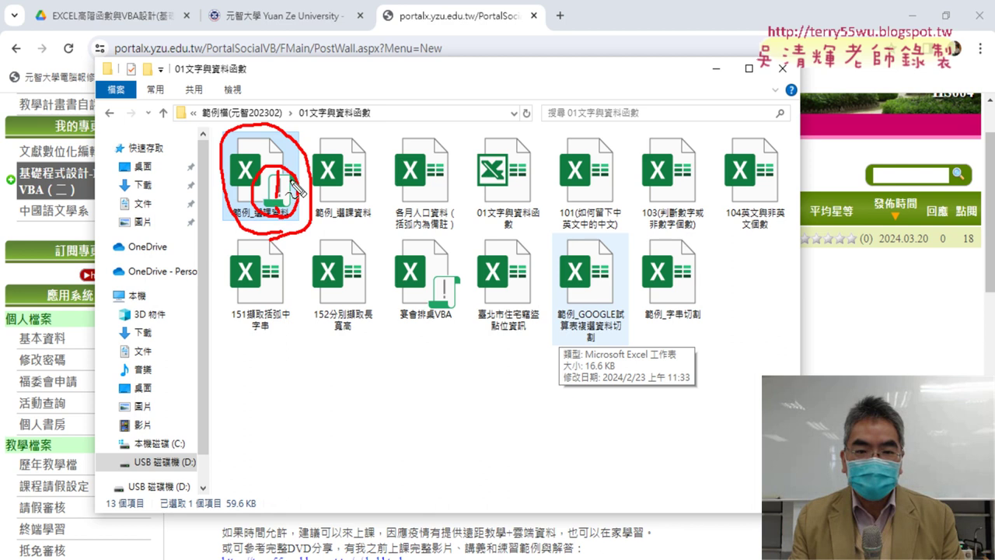
pyautogui.moveTo(292, 148)
pyautogui.mouseDown()
pyautogui.moveTo(401, 206)
pyautogui.moveTo(357, 248)
pyautogui.mouseUp()
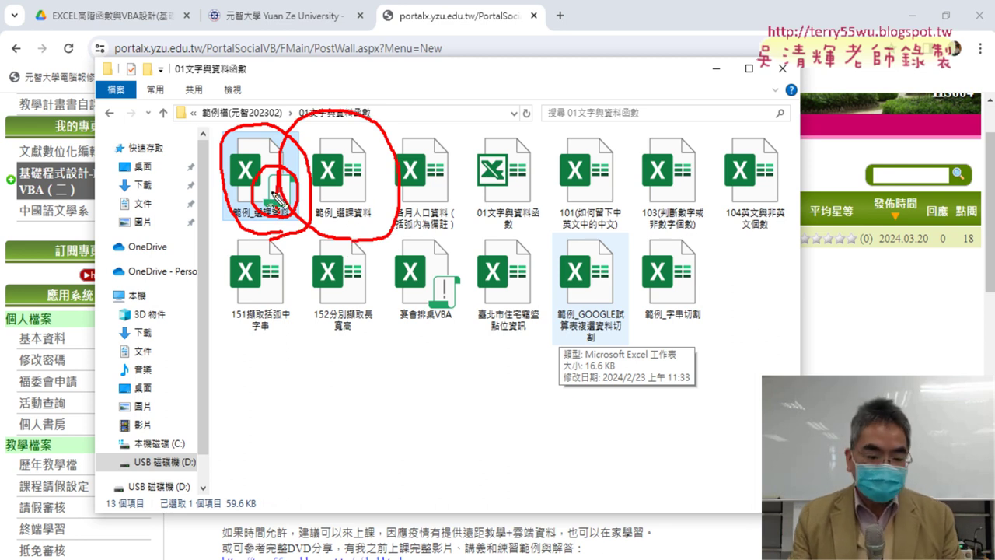
pyautogui.press('Escape')
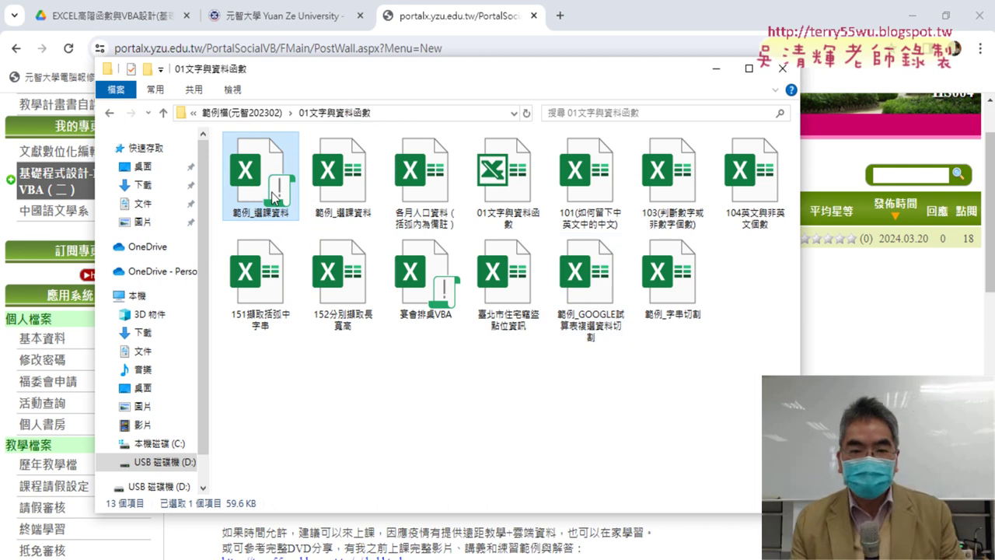
# Select the 52.8 KB 範例_選課資料 file and turn on file name extensions
pyautogui.click(348, 184)
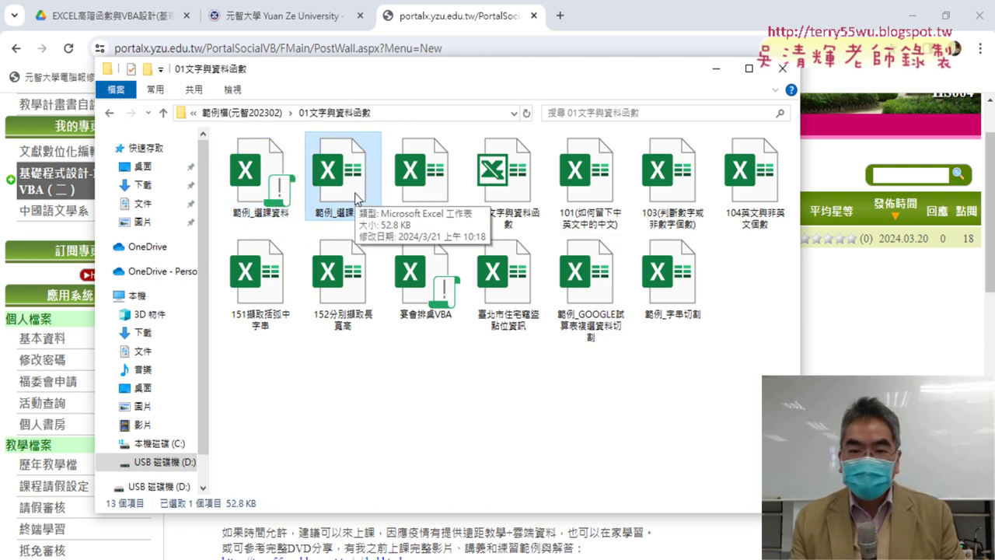
pyautogui.click(240, 90)
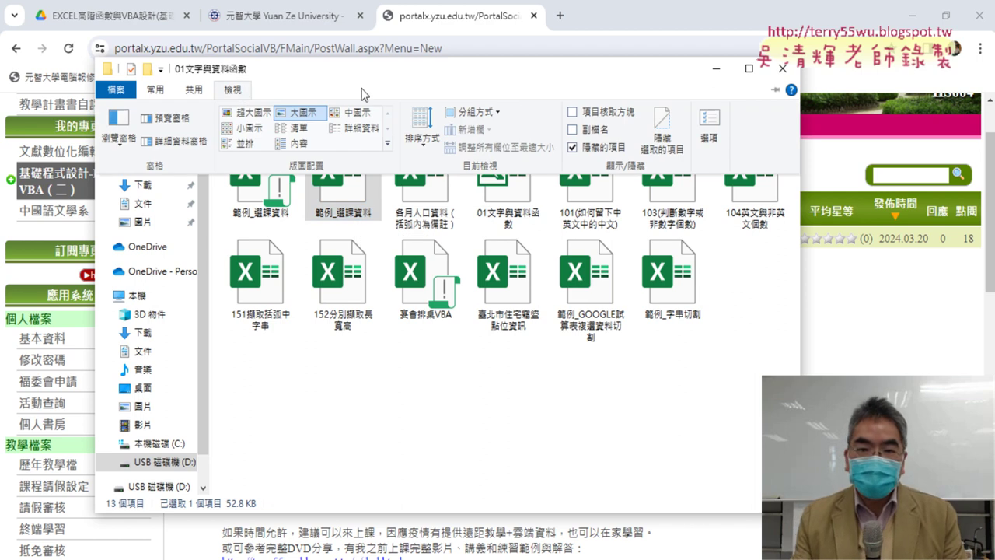
pyautogui.click(572, 129)
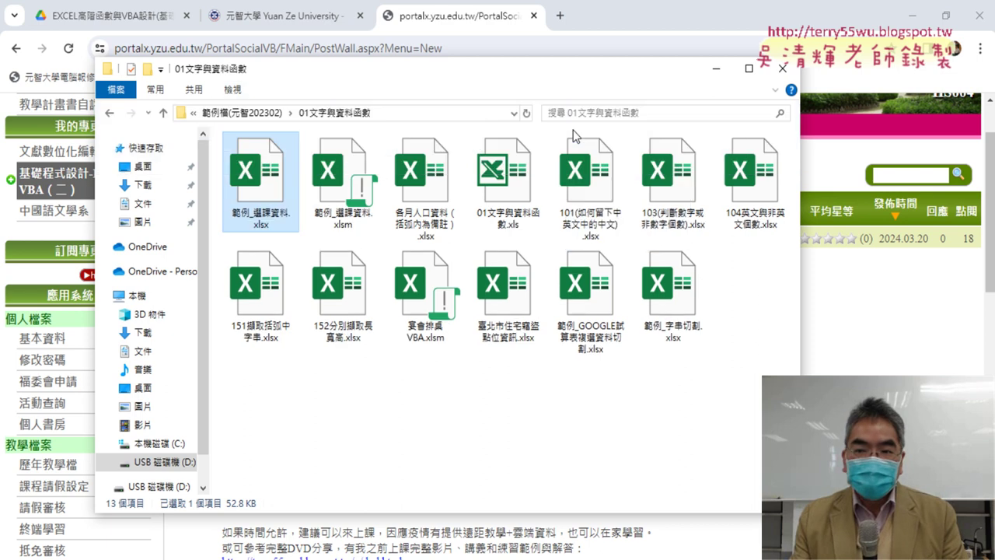
# Underline the file name extensions option and the .xlsx and .xlsm extensions, then clear markings
pyautogui.click(245, 87)
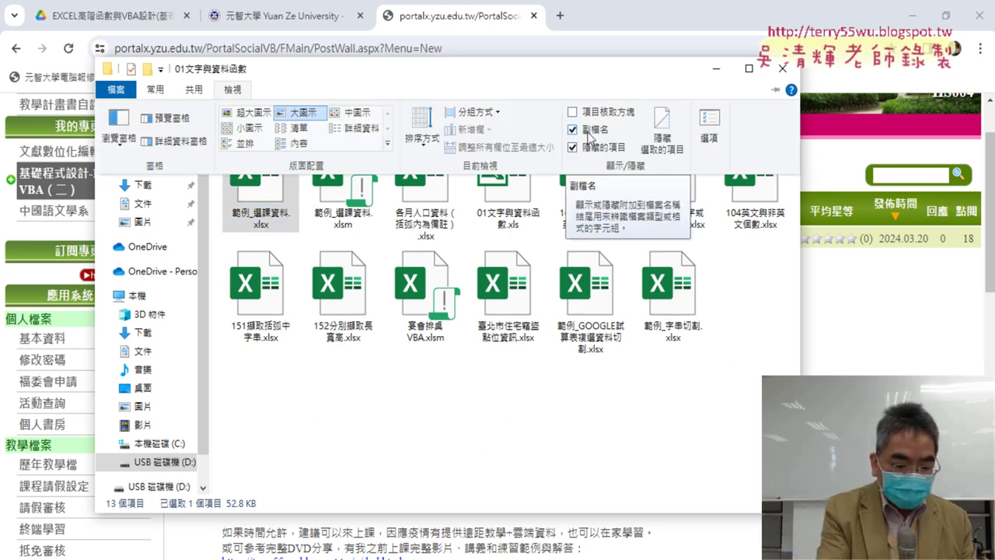
pyautogui.moveTo(581, 140)
pyautogui.mouseDown()
pyautogui.moveTo(610, 140)
pyautogui.moveTo(562, 133)
pyautogui.moveTo(620, 131)
pyautogui.moveTo(595, 141)
pyautogui.mouseUp()
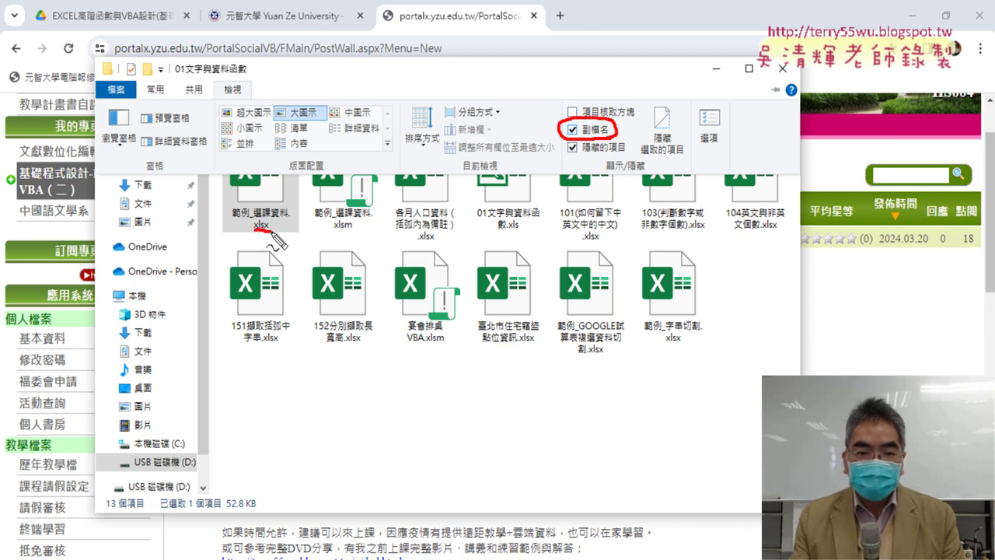
pyautogui.moveTo(272, 231); pyautogui.dragTo(249, 227)
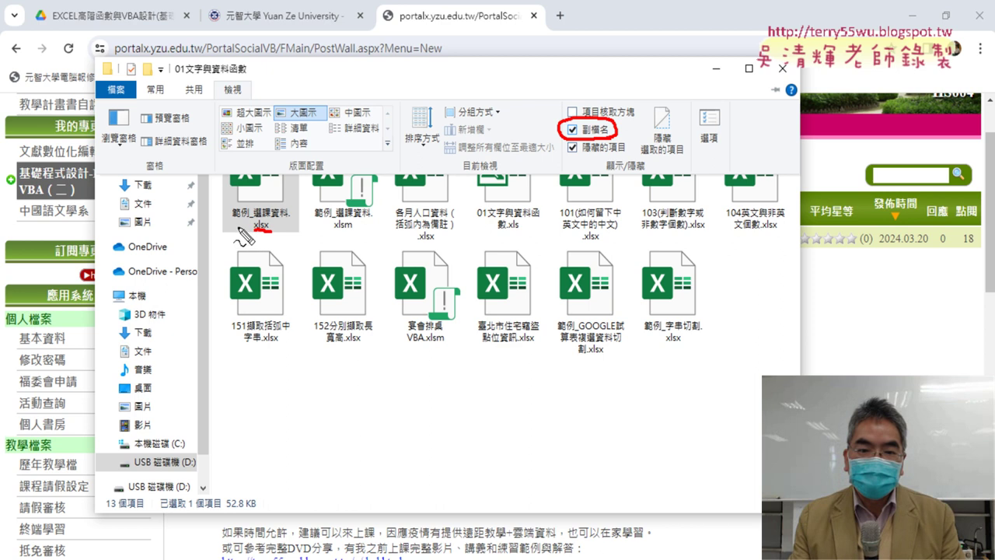
pyautogui.moveTo(334, 230); pyautogui.dragTo(357, 231)
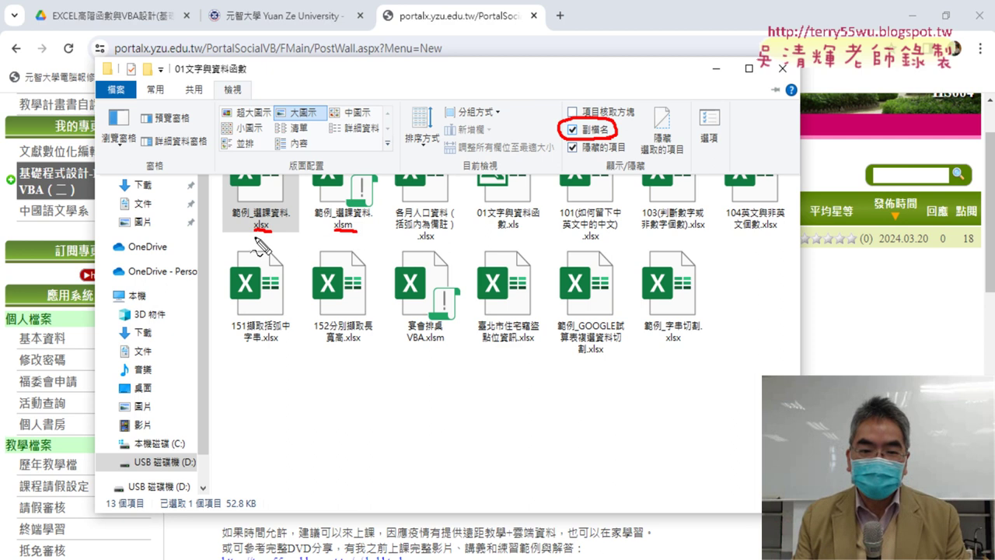
pyautogui.moveTo(254, 232); pyautogui.dragTo(270, 231)
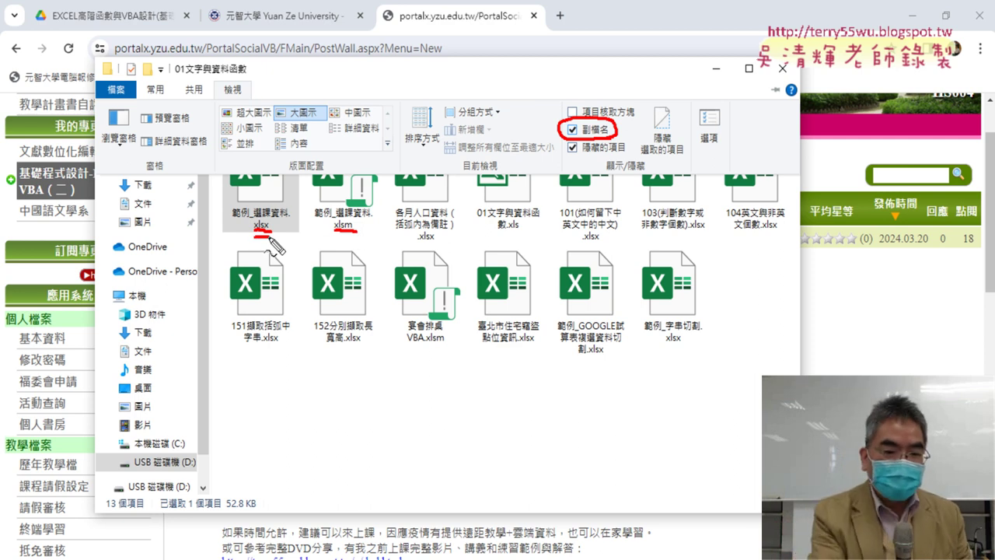
pyautogui.click(267, 203)
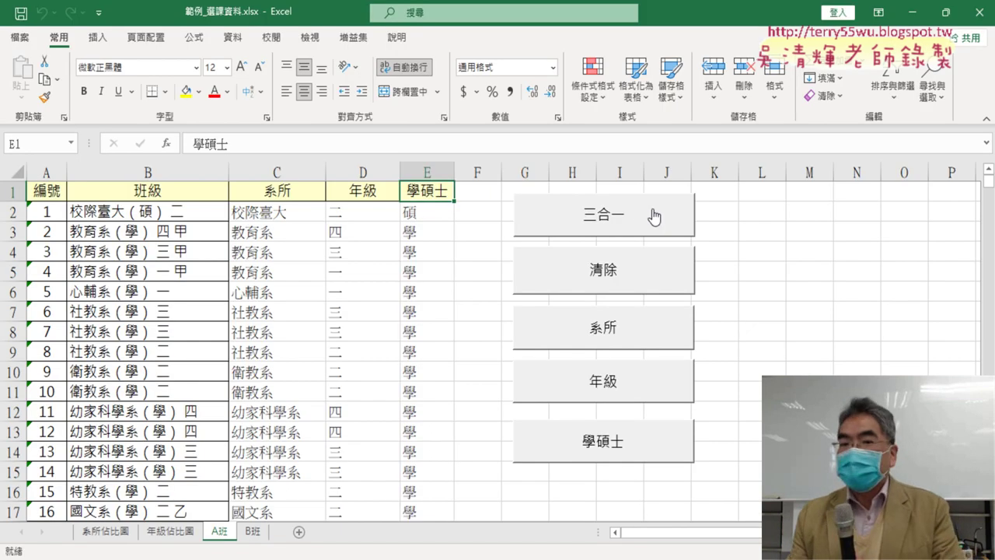
pyautogui.click(640, 281)
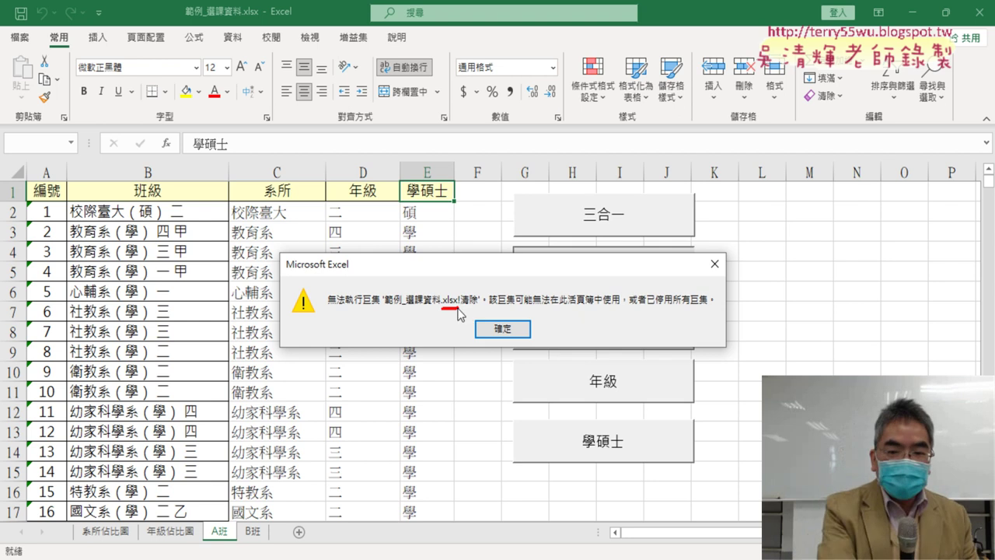
pyautogui.press('Escape')
pyautogui.click(498, 328)
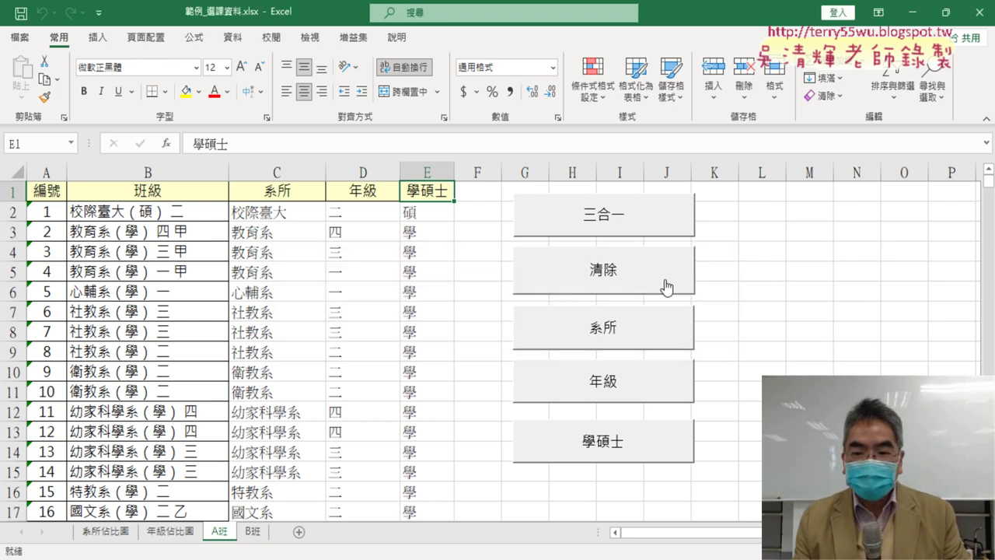
pyautogui.click(99, 12)
pyautogui.click(144, 320)
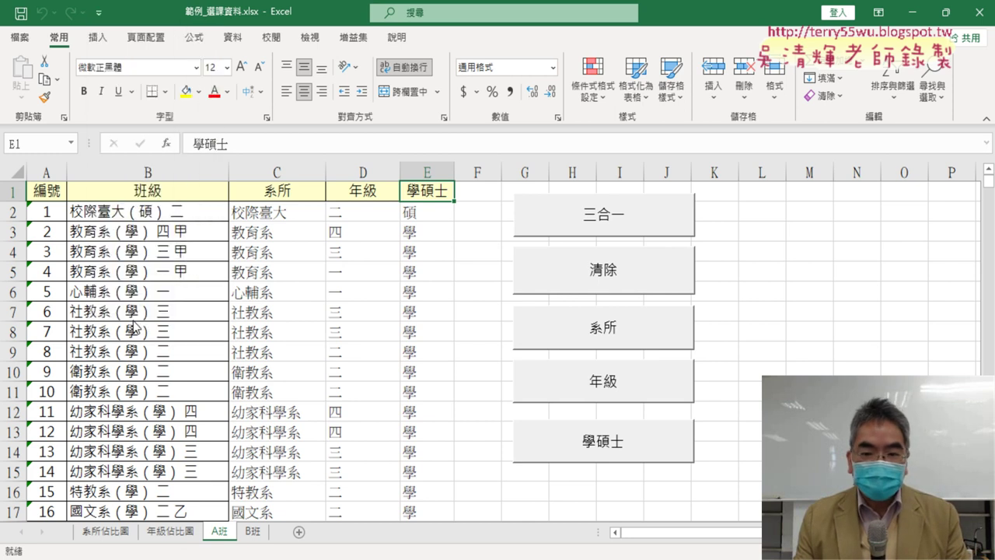
pyautogui.click(226, 225)
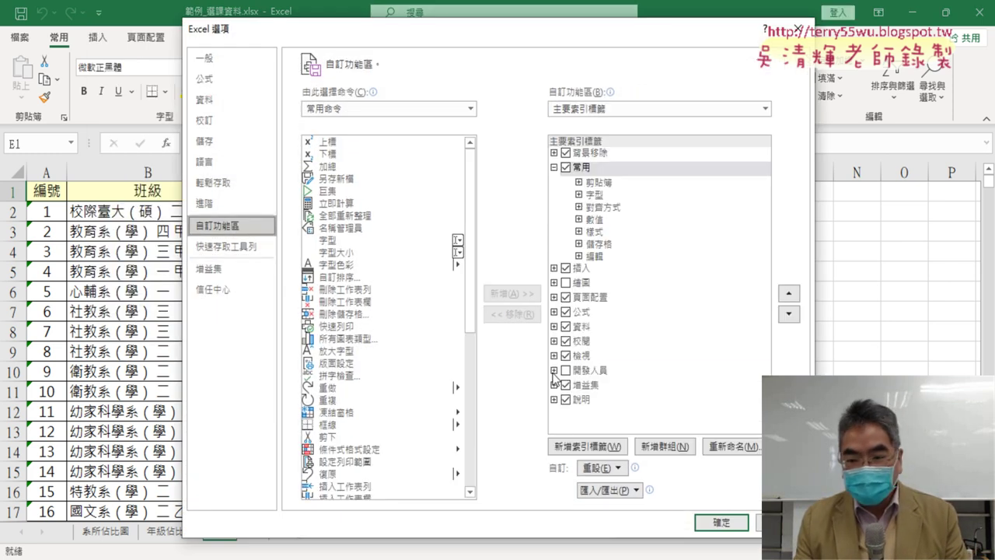
# Enable the 開發人員 ribbon tab and peek into the Visual Basic editor
pyautogui.click(565, 370)
pyautogui.click(719, 519)
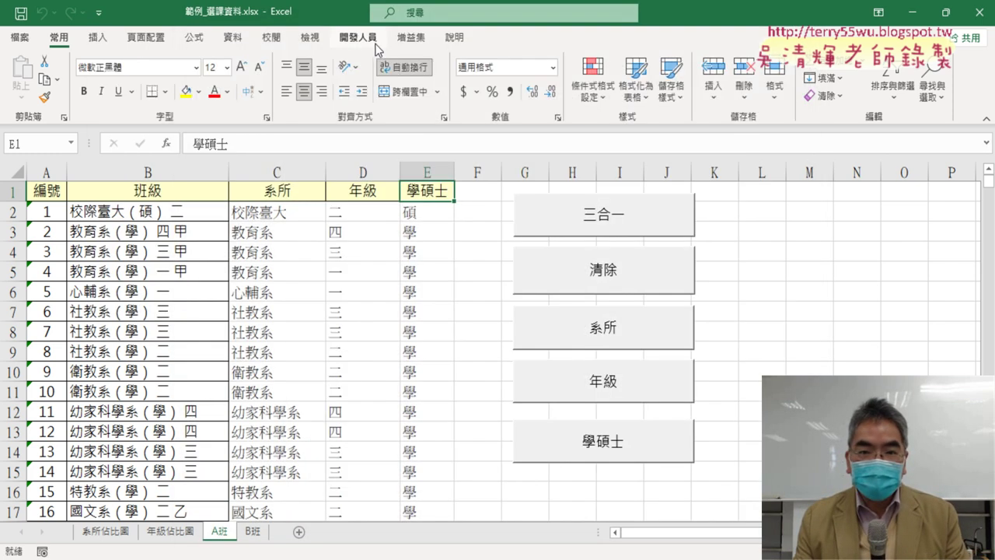
pyautogui.click(359, 37)
pyautogui.click(29, 85)
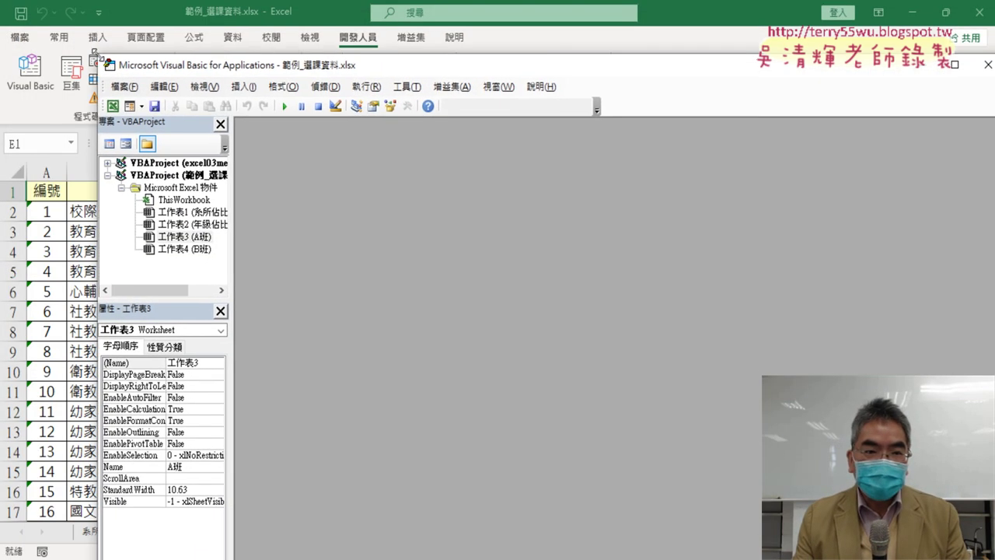
pyautogui.click(977, 70)
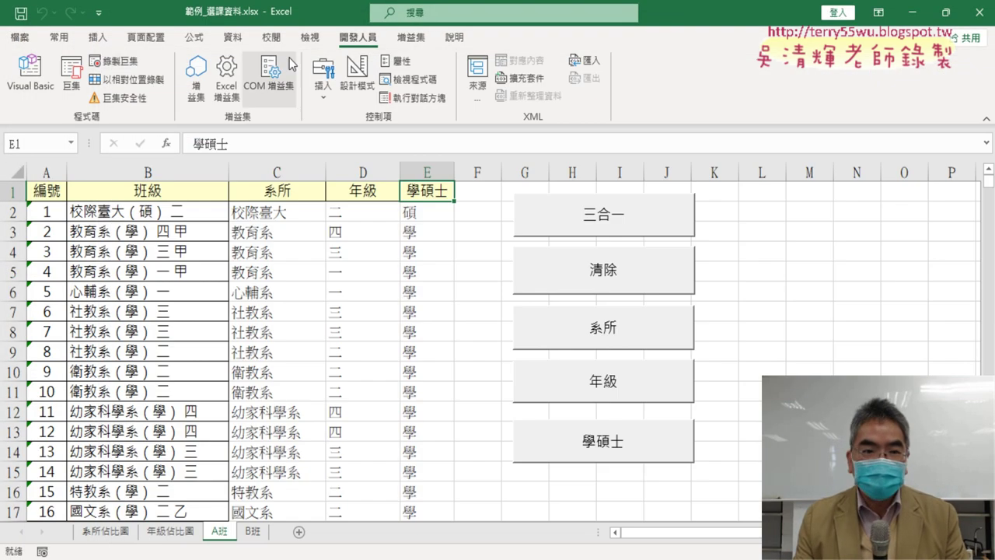
# Confirm the 巨集 list is empty for the .xlsx copy, then return to the course portal
pyautogui.click(71, 78)
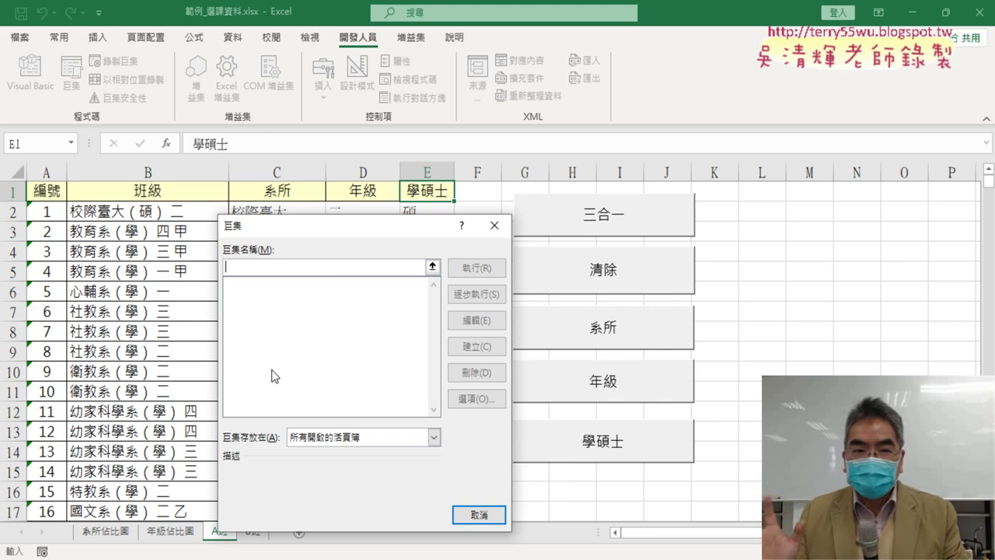
pyautogui.click(492, 225)
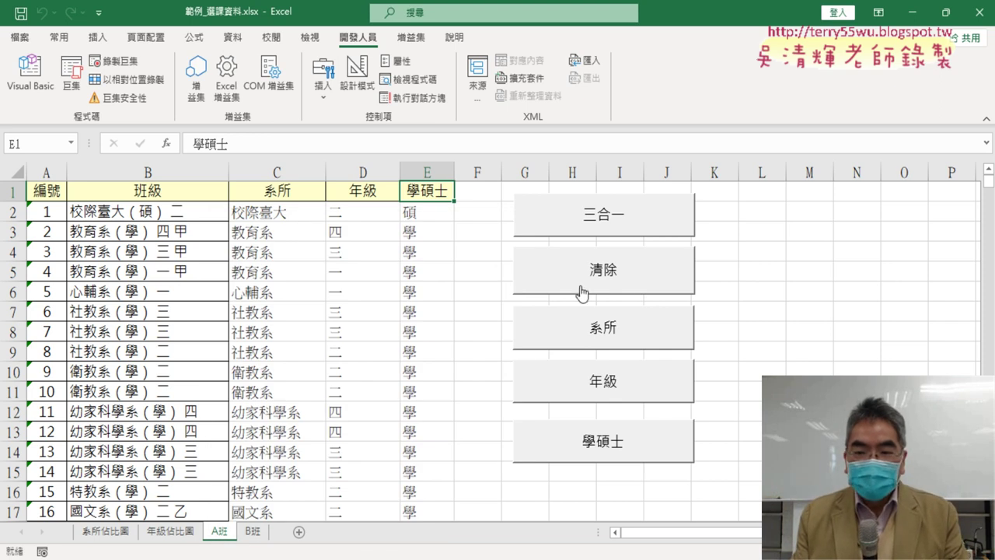
pyautogui.hotkey('alt', 'Tab')
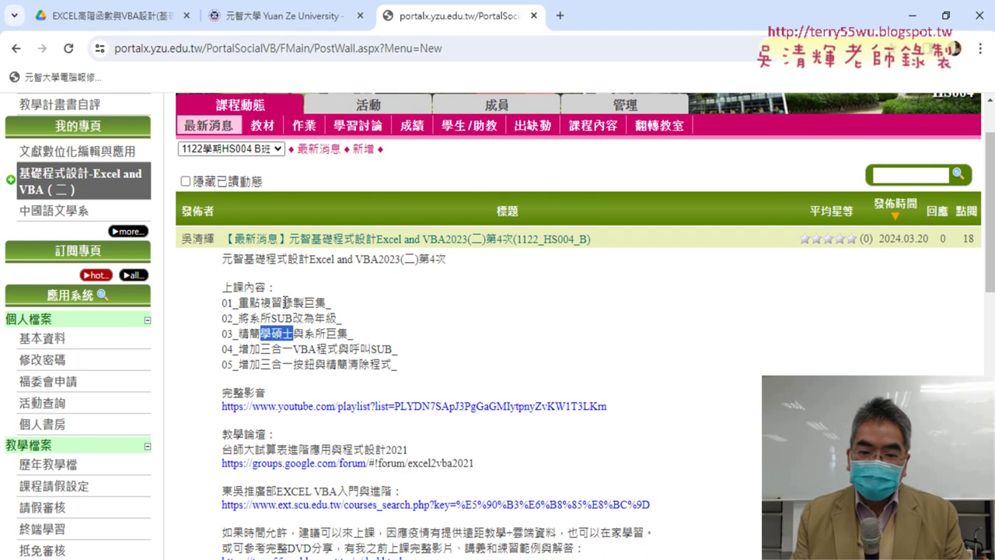
# Select 錄製巨集 in lesson item 01 and minimize the browser
pyautogui.moveTo(282, 301); pyautogui.dragTo(329, 301)
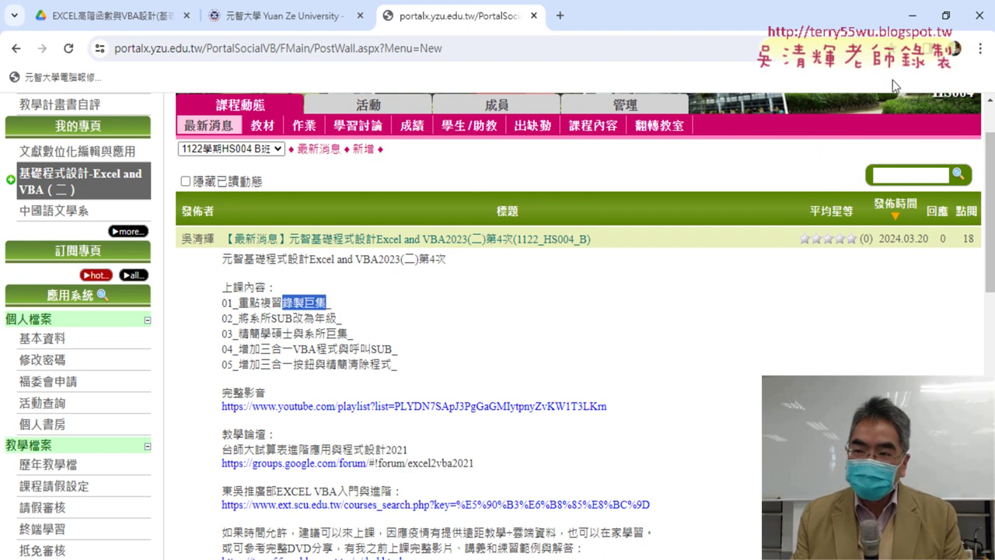
pyautogui.click(912, 16)
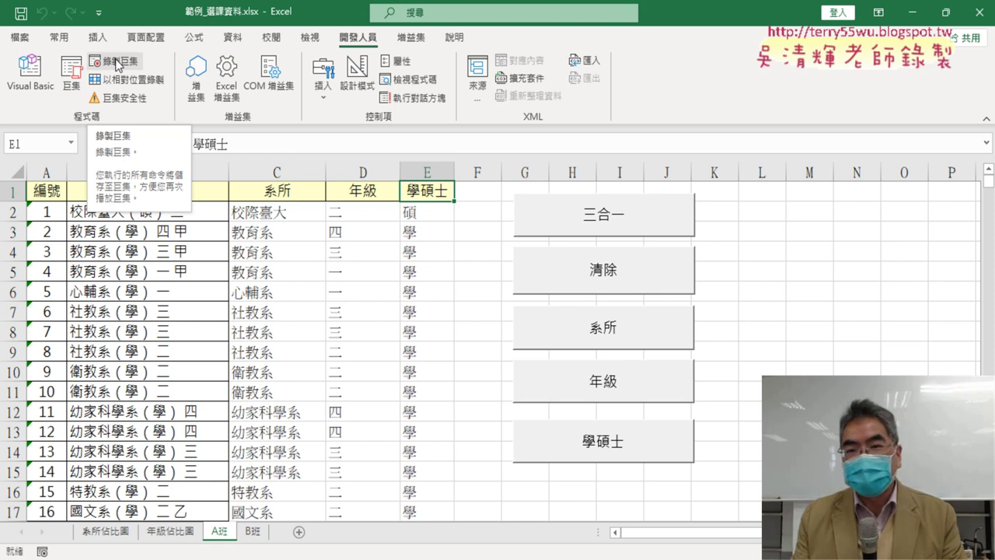
# Reopen 範例_選課資料.xlsm and test 清除, 三合一, then 清除 again
pyautogui.click(976, 22)
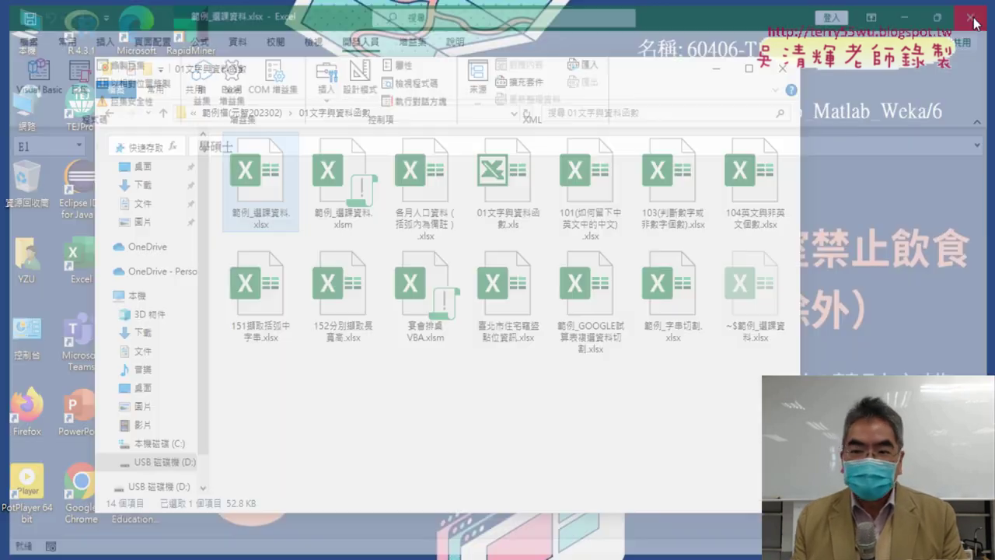
pyautogui.click(349, 201)
pyautogui.doubleClick(344, 177)
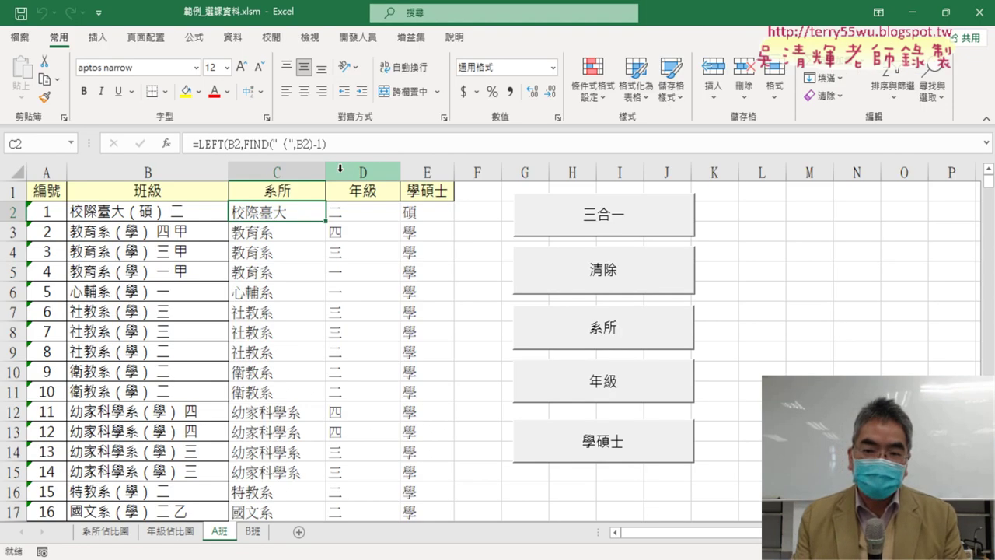
pyautogui.click(631, 283)
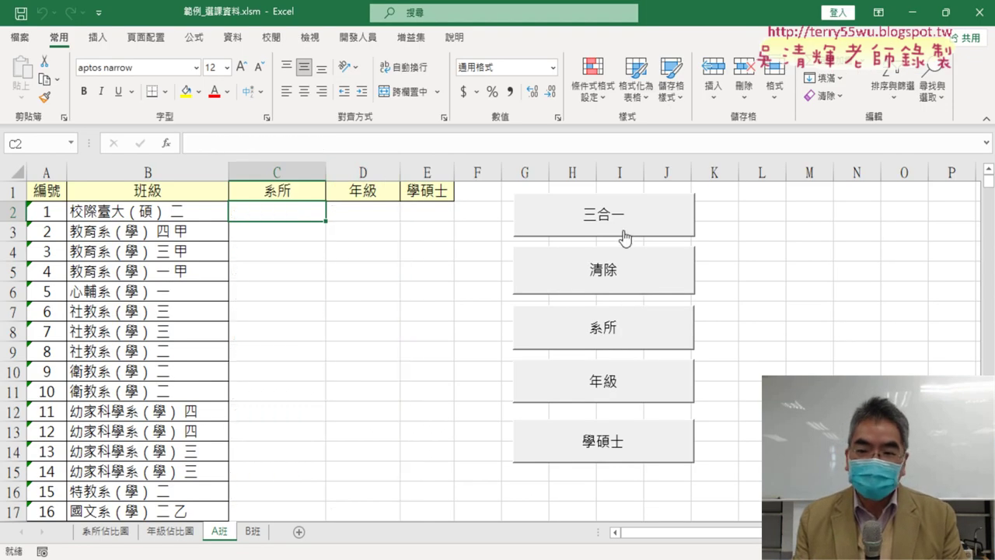
pyautogui.click(626, 238)
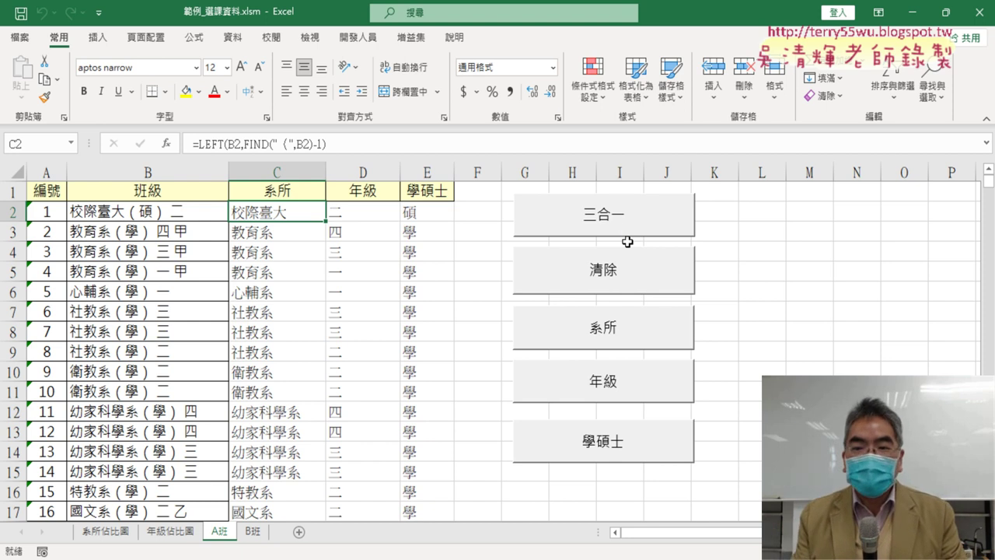
pyautogui.click(628, 274)
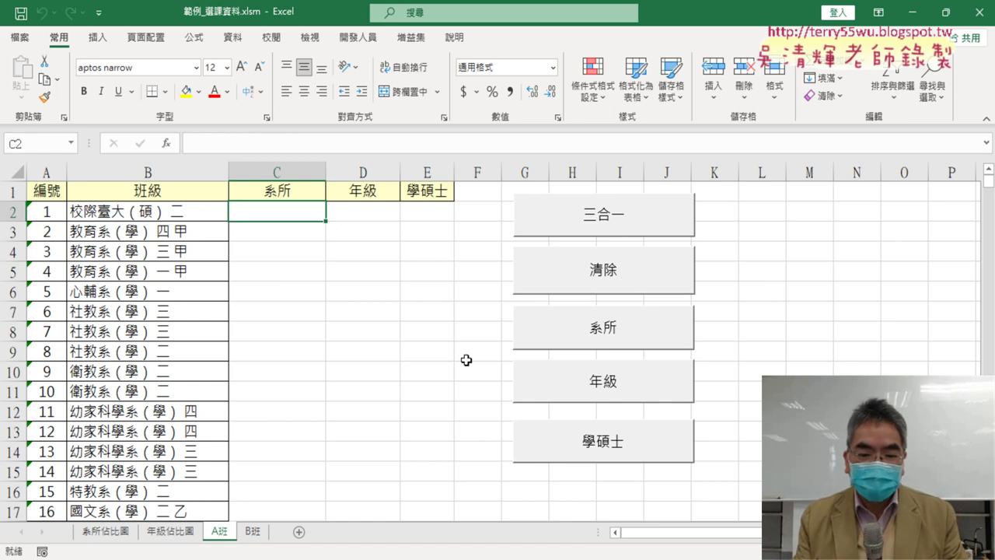
# Reselect 錄製巨集 in the course portal post, then minimize the browser
pyautogui.click(308, 557)
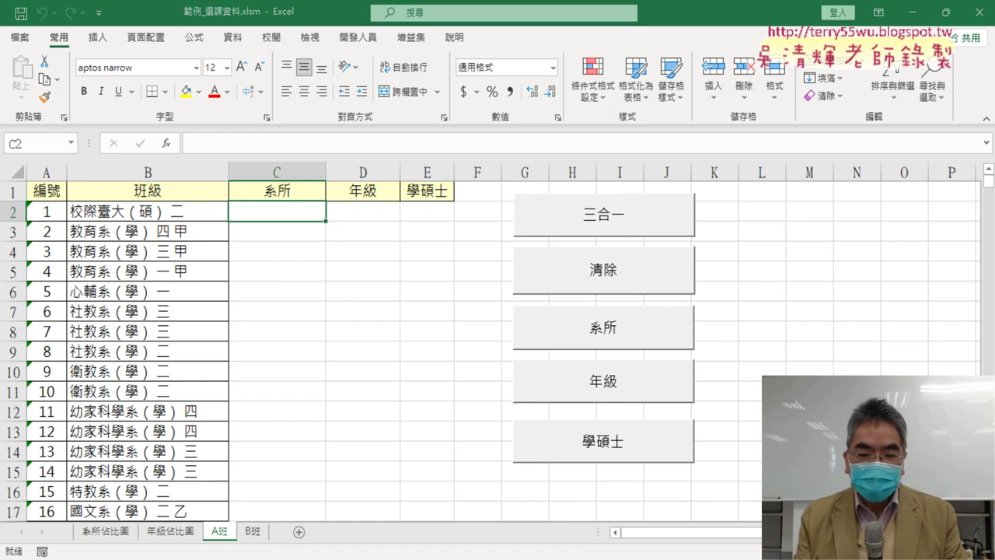
pyautogui.moveTo(282, 302); pyautogui.dragTo(327, 302)
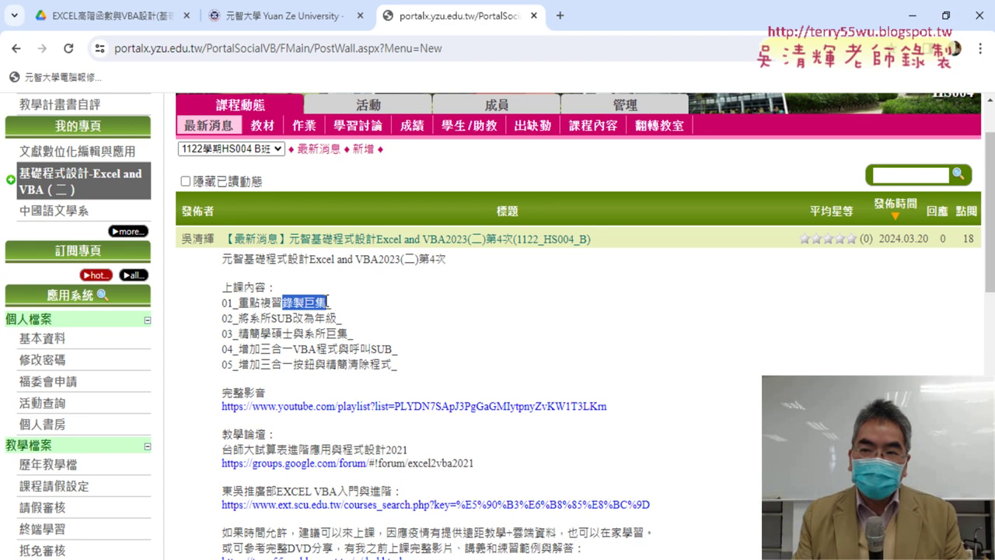
pyautogui.click(914, 21)
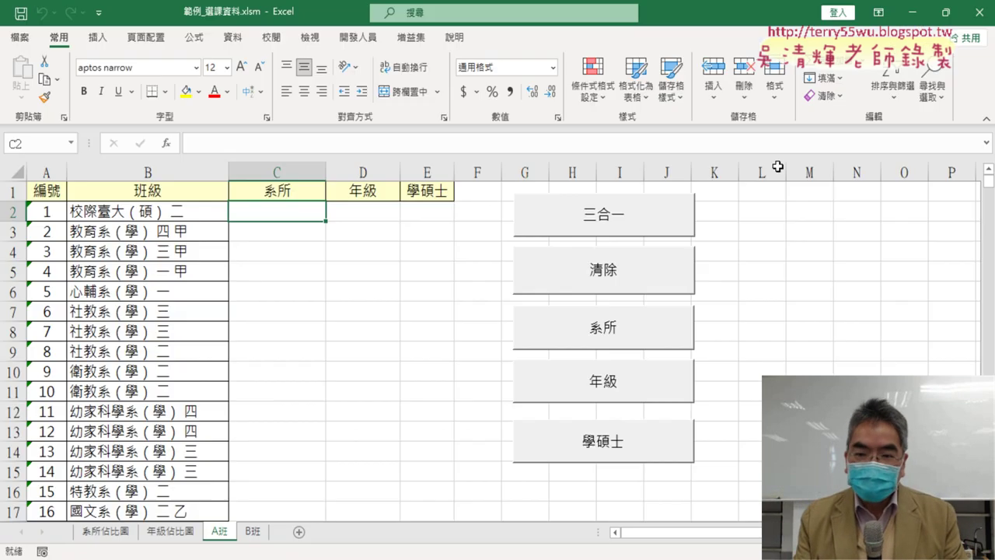
# Fill only the 系所 column with department names, clearing and refilling it once
pyautogui.click(620, 335)
pyautogui.click(618, 280)
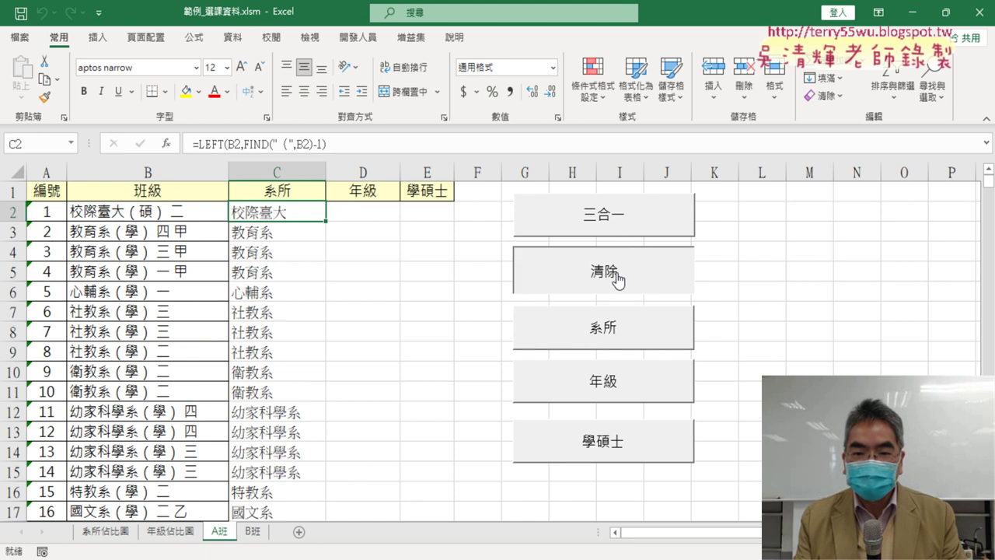
pyautogui.click(617, 334)
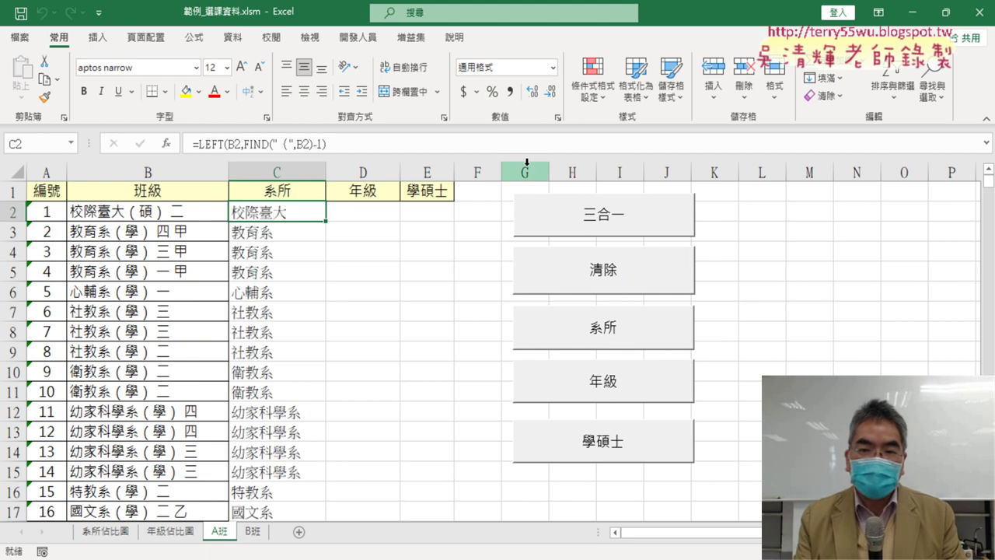
pyautogui.click(357, 38)
# View Module1's code, then open the 系所 macro's code from the 巨集 list
pyautogui.click(29, 74)
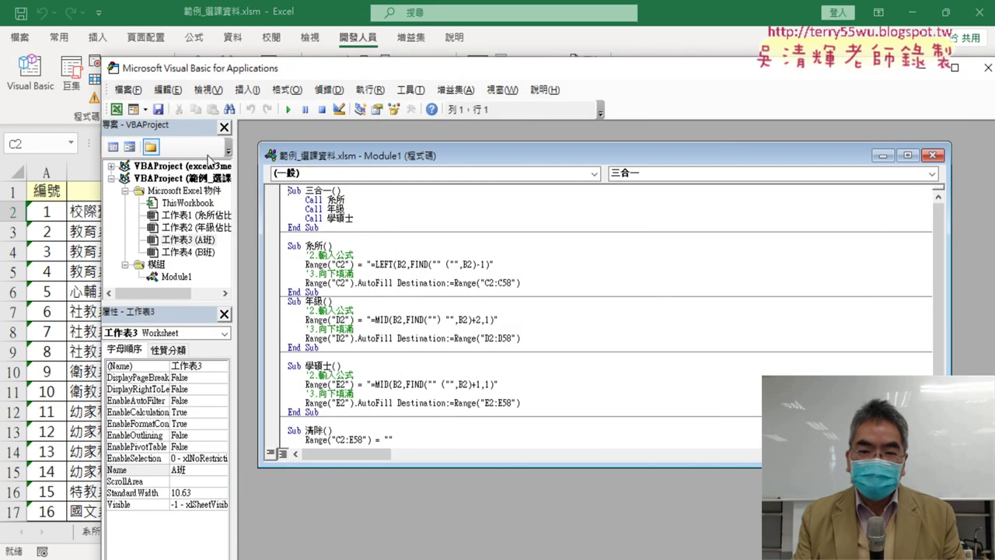
pyautogui.doubleClick(474, 154)
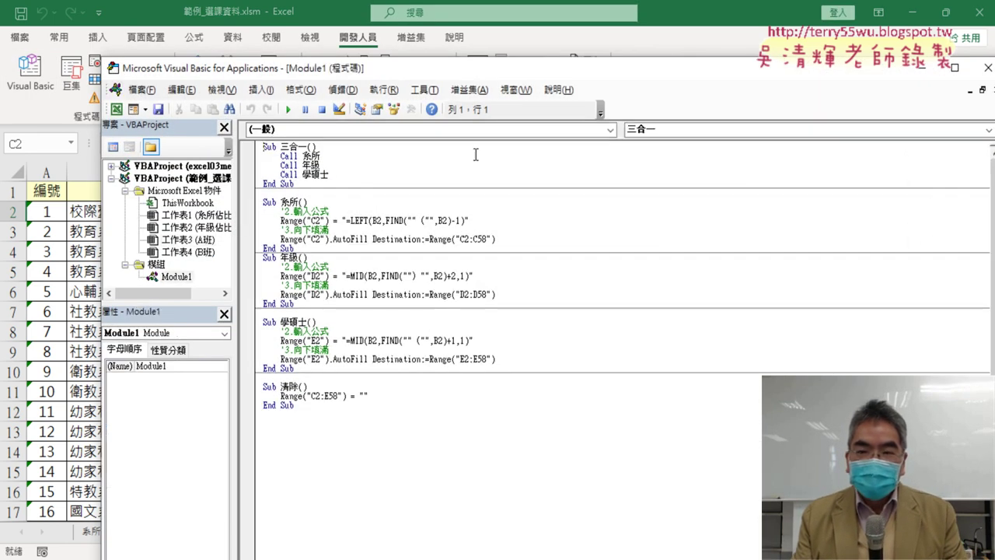
pyautogui.click(988, 72)
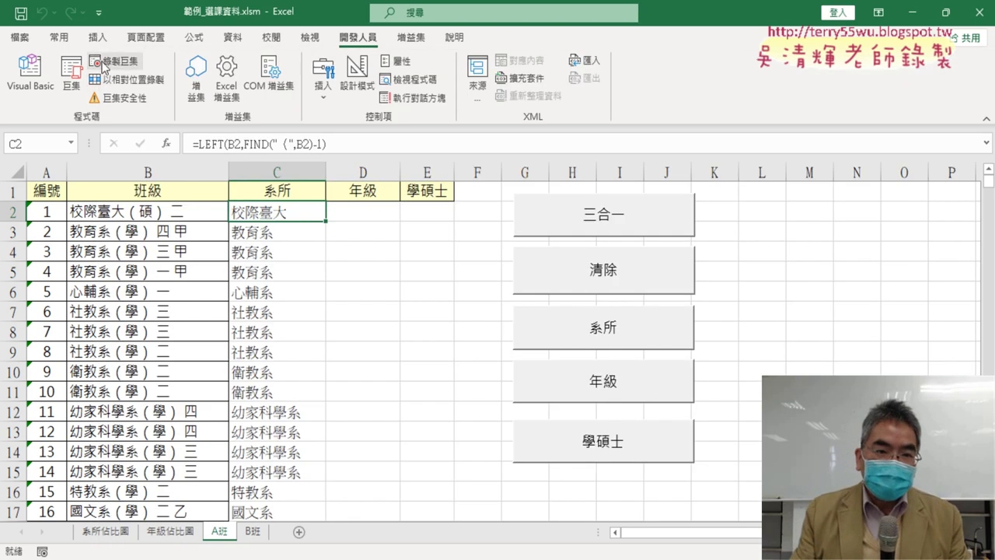
pyautogui.click(68, 81)
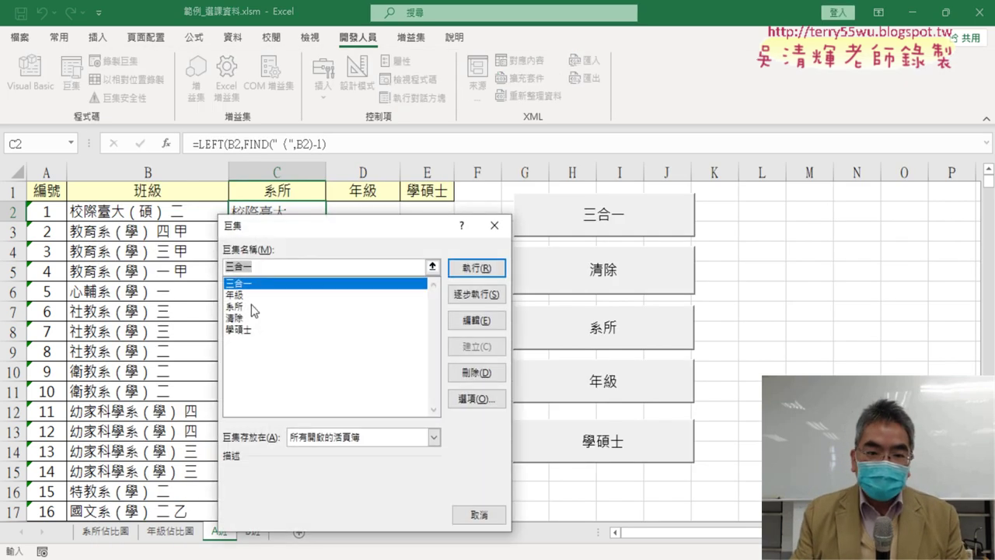
pyautogui.click(236, 306)
pyautogui.click(476, 319)
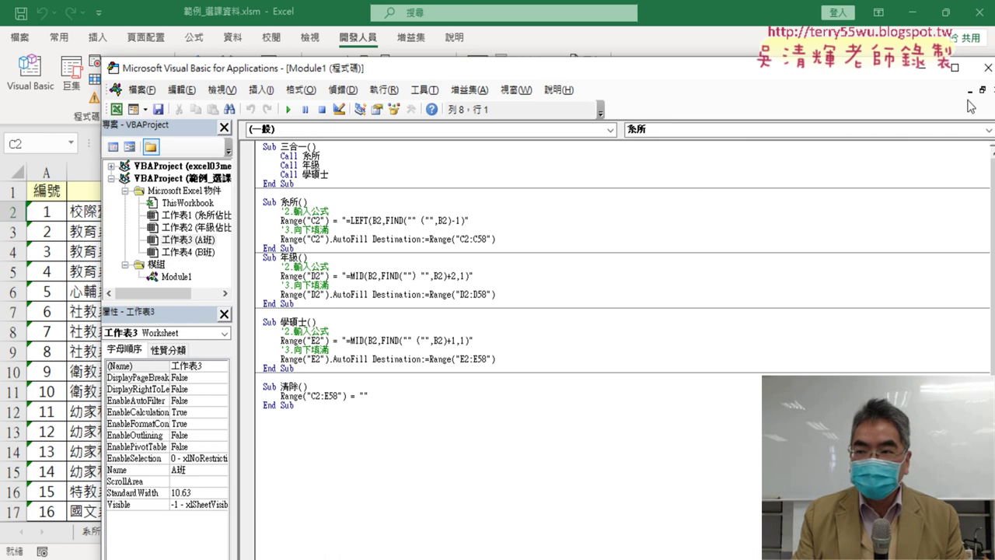
pyautogui.click(988, 68)
# Reopen the VBA editor beside the A班 sheet with Module1 selected
pyautogui.click(34, 87)
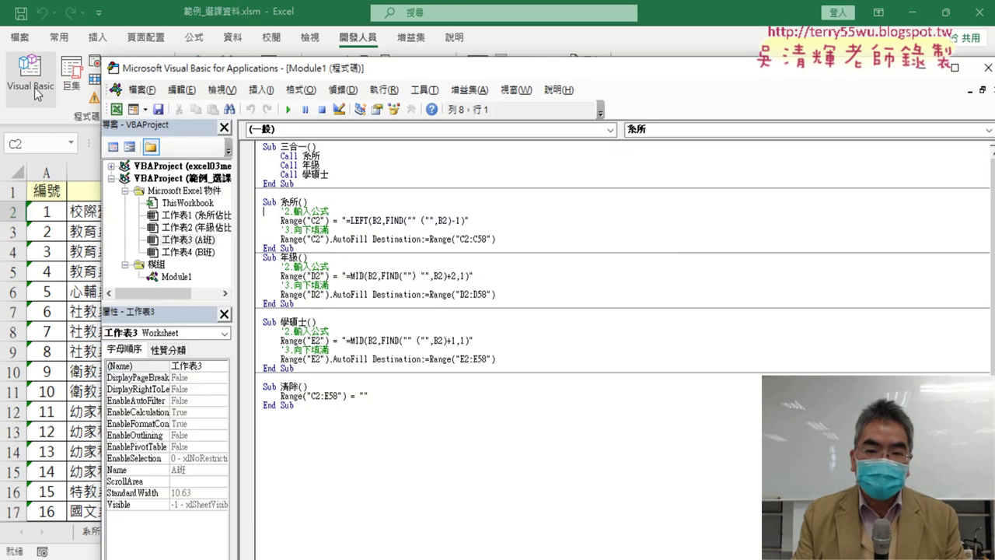
pyautogui.moveTo(157, 74); pyautogui.dragTo(400, 70)
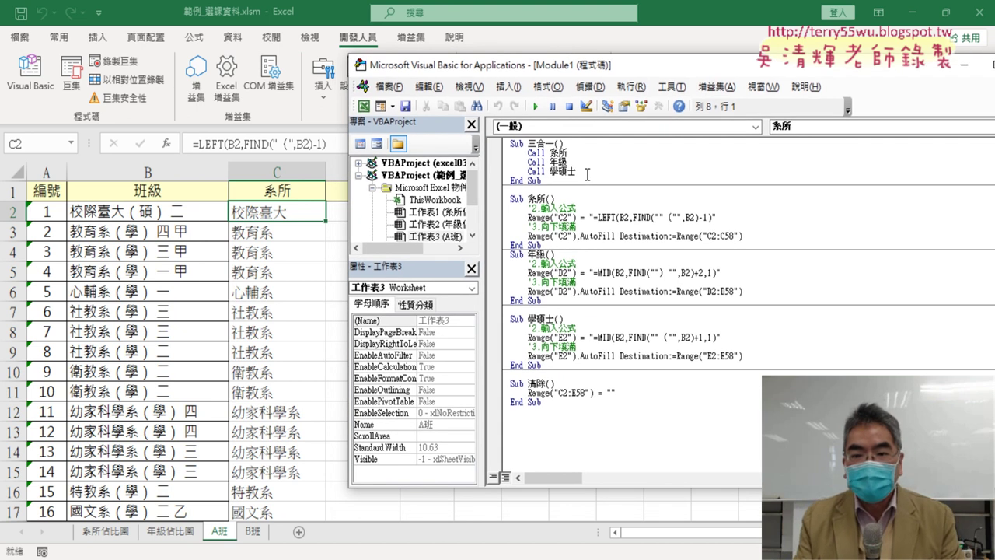
pyautogui.click(697, 223)
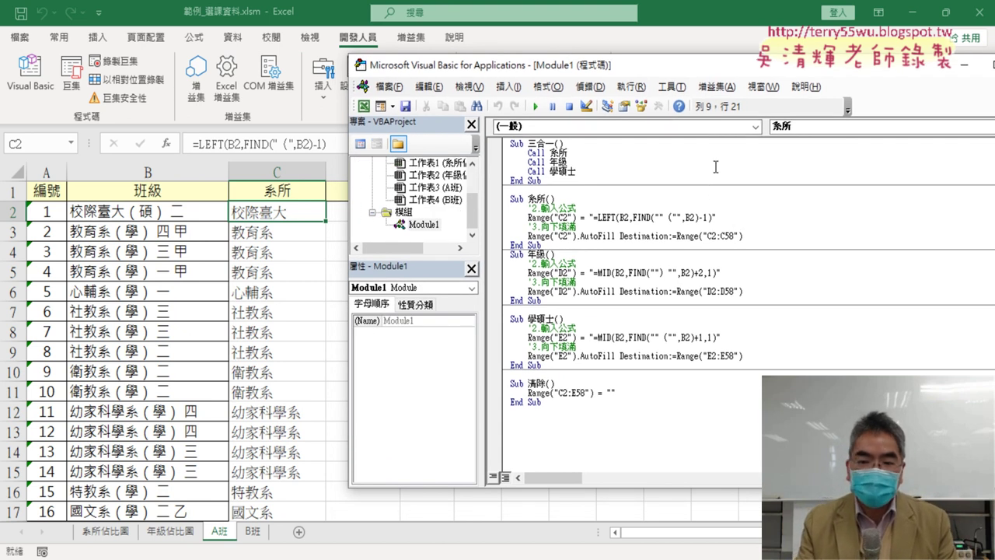
pyautogui.click(671, 87)
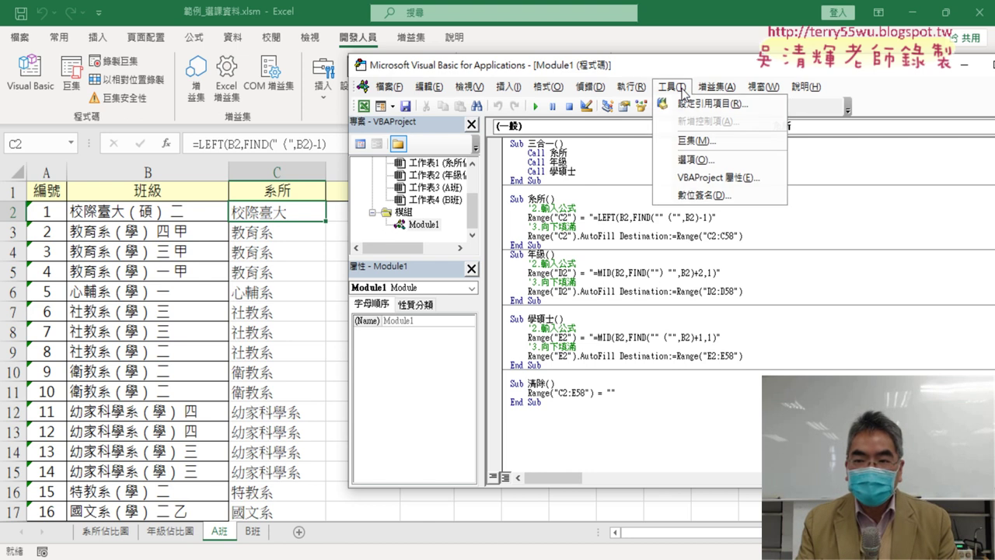
# Set the VBA code font size to 12 under Options > Editor Format
pyautogui.click(694, 160)
pyautogui.click(410, 136)
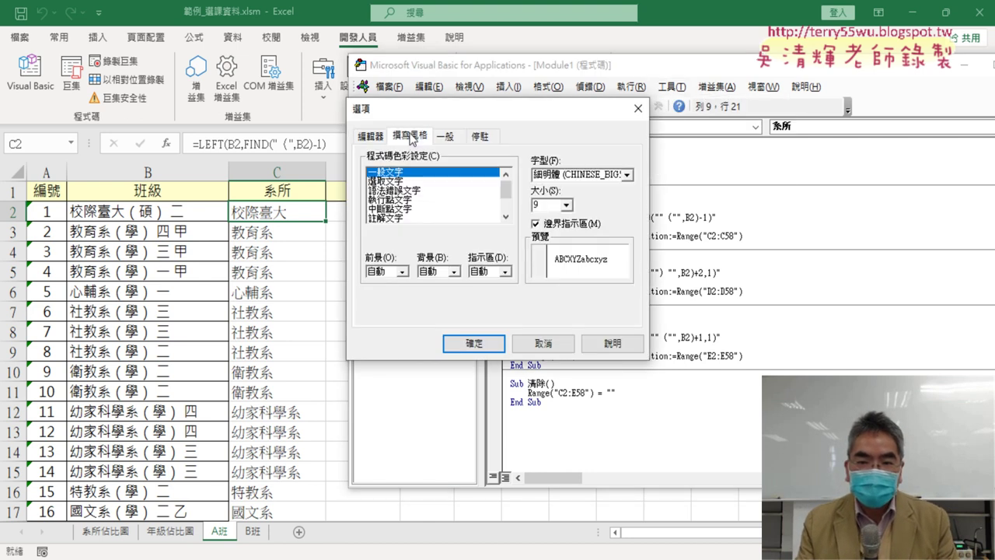
pyautogui.click(566, 205)
pyautogui.click(544, 241)
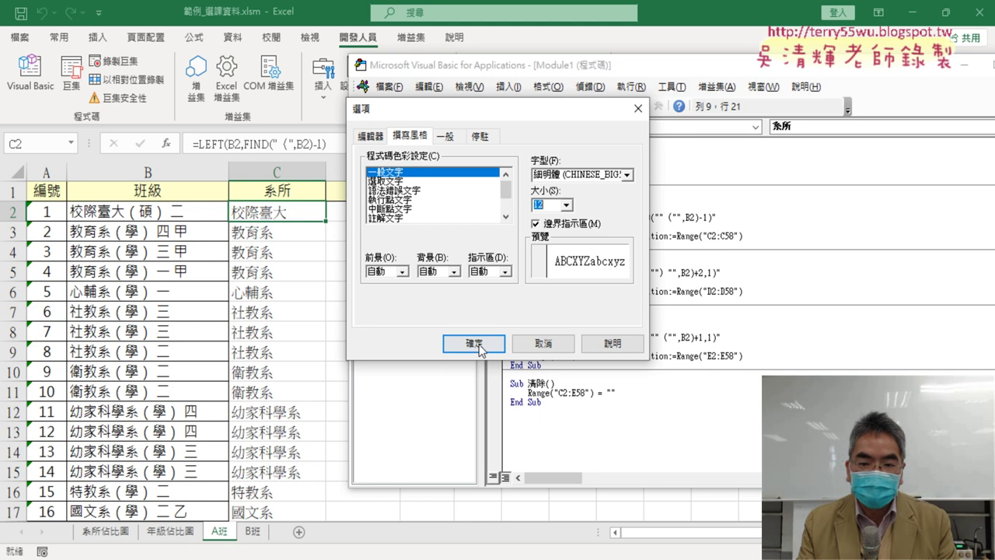
pyautogui.click(474, 344)
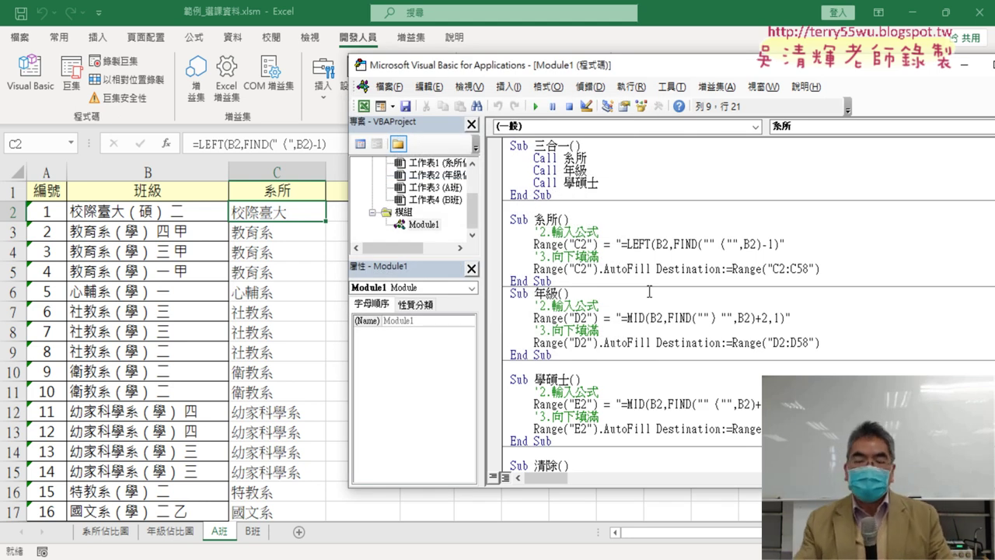
pyautogui.scroll(-1, 614, 330)
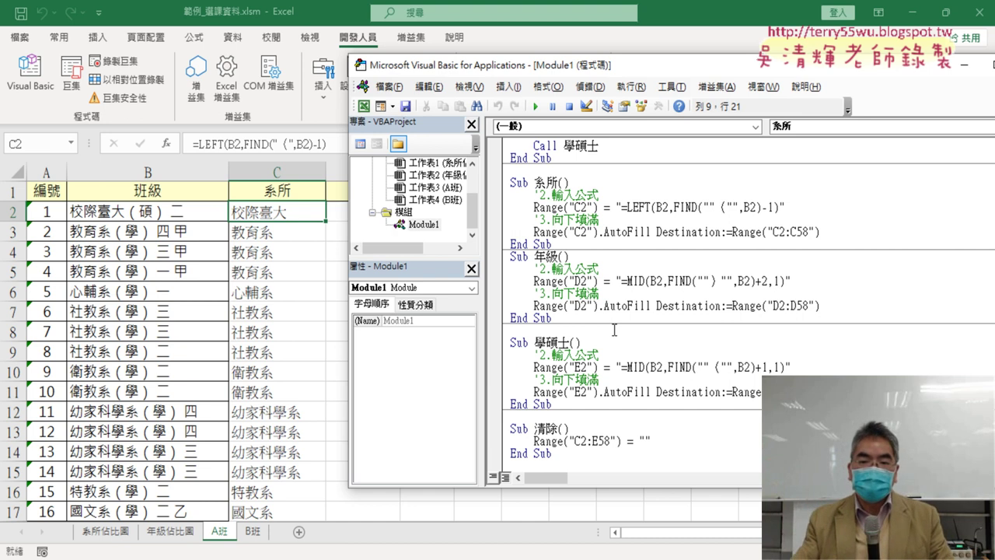
pyautogui.scroll(1, 645, 317)
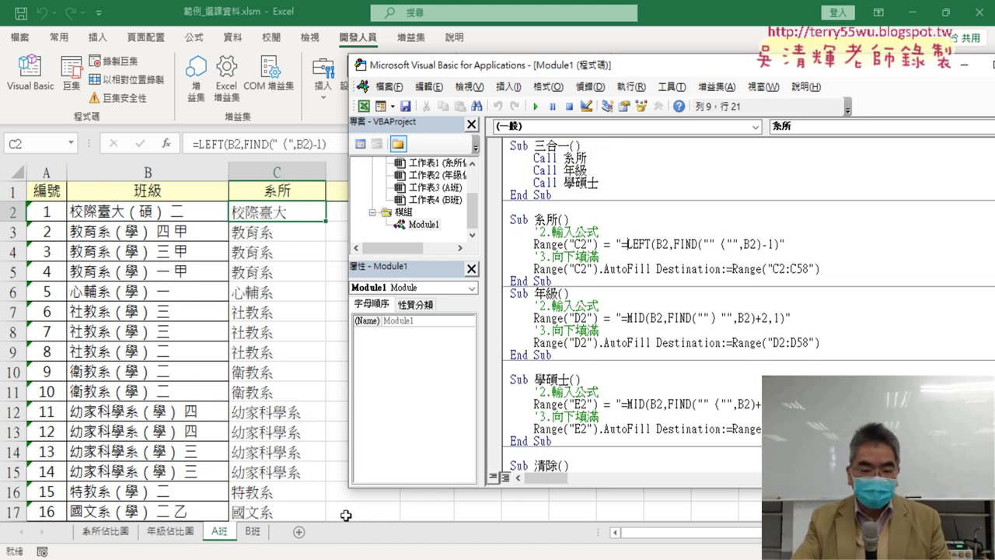
pyautogui.hotkey('alt', 'Tab')
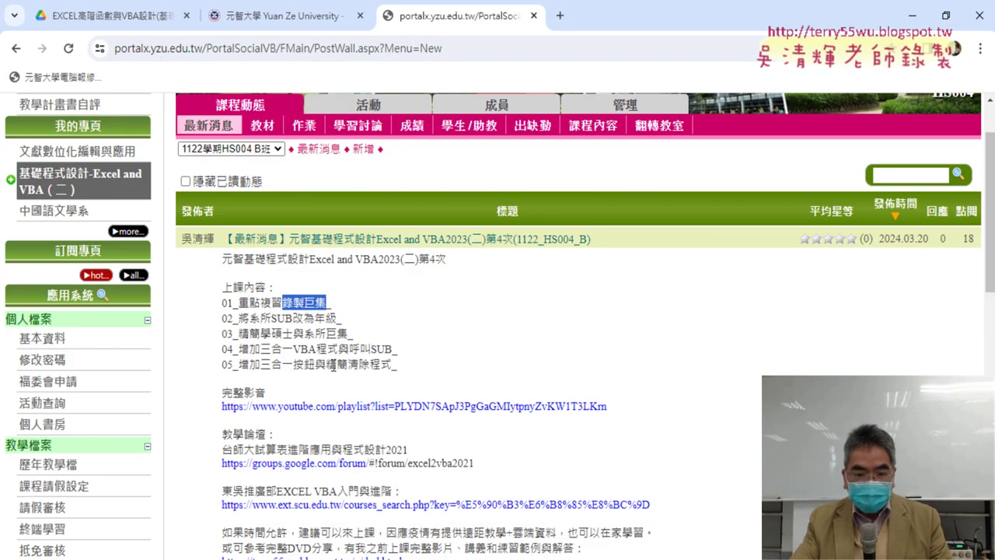
# Highlight lesson 05 in the portal post, browse its YouTube playlist, then close it and minimize Chrome
pyautogui.click(262, 363)
pyautogui.moveTo(263, 366); pyautogui.dragTo(391, 377)
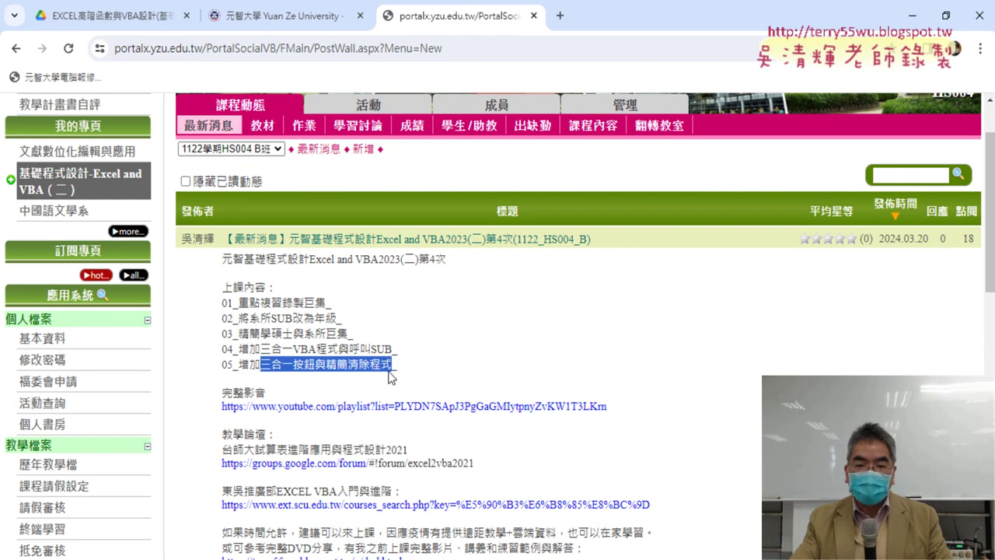
pyautogui.click(523, 406)
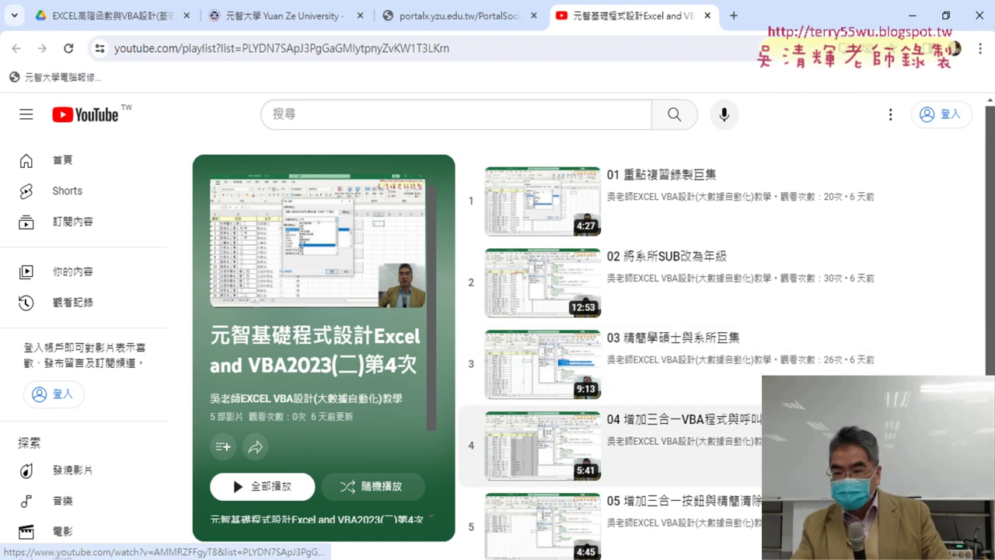
pyautogui.scroll(-2, 606, 215)
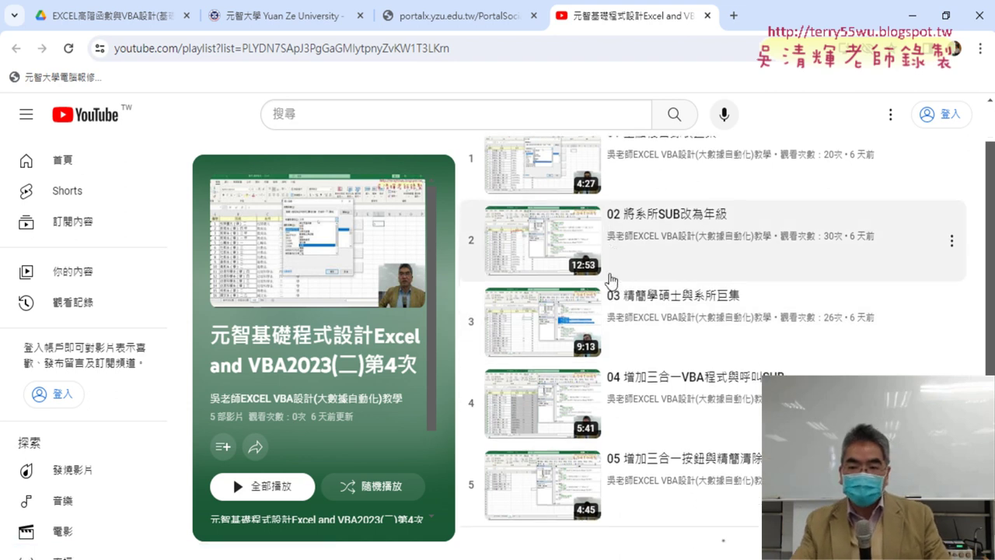
pyautogui.click(707, 16)
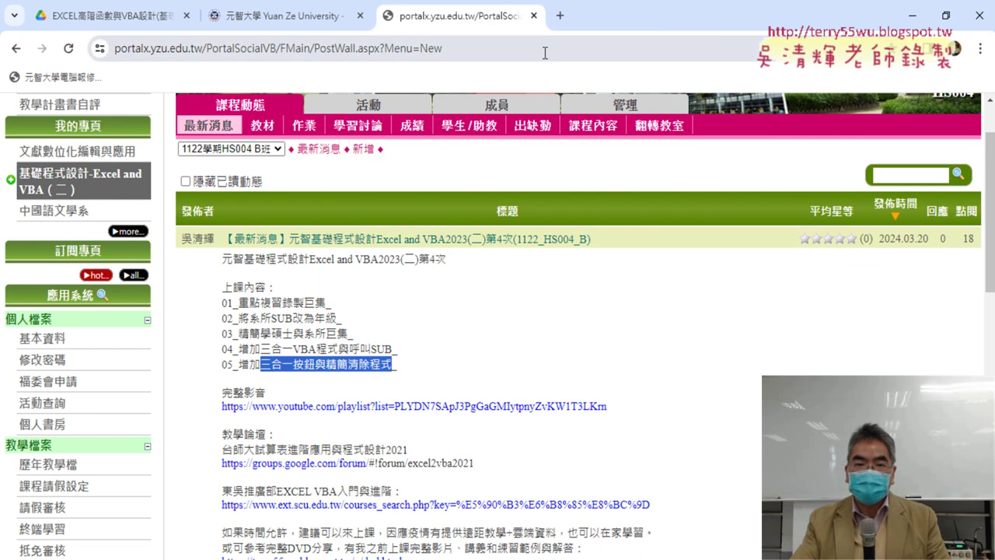
pyautogui.click(911, 16)
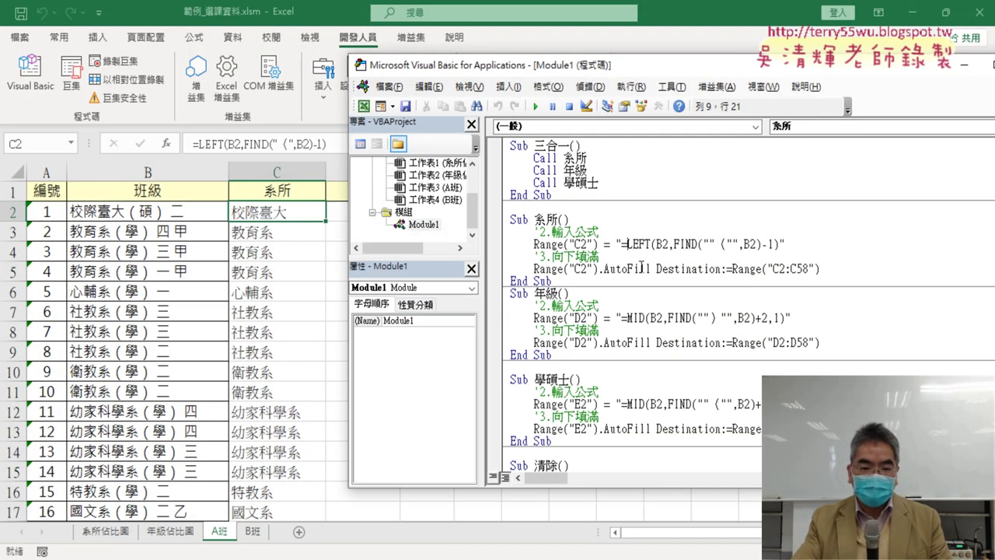
# On the A班 sheet, run 清除, then the 系所, 年級 and 學碩士 macros to refill columns C–E
pyautogui.click(332, 289)
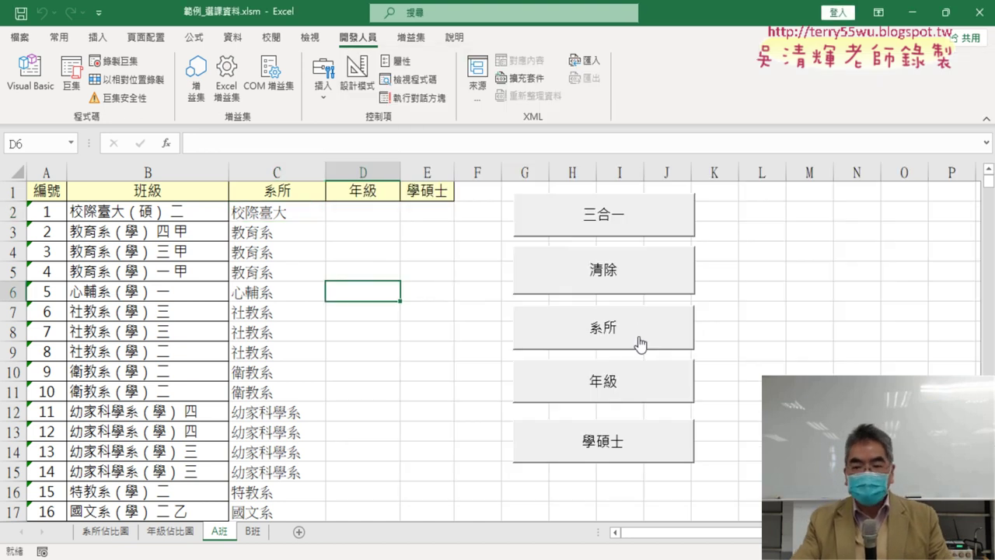
pyautogui.click(630, 285)
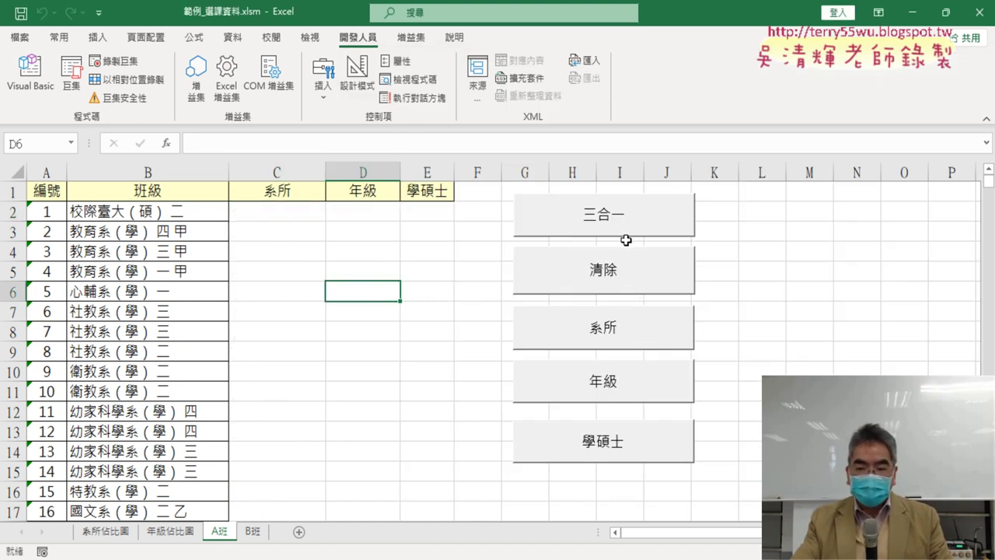
pyautogui.click(626, 344)
pyautogui.click(628, 382)
pyautogui.click(631, 441)
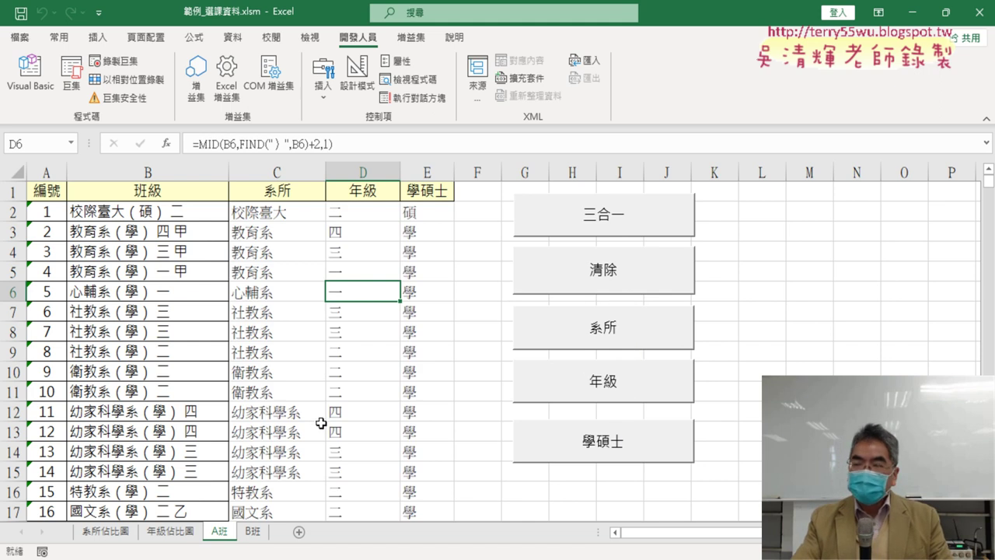
pyautogui.click(272, 165)
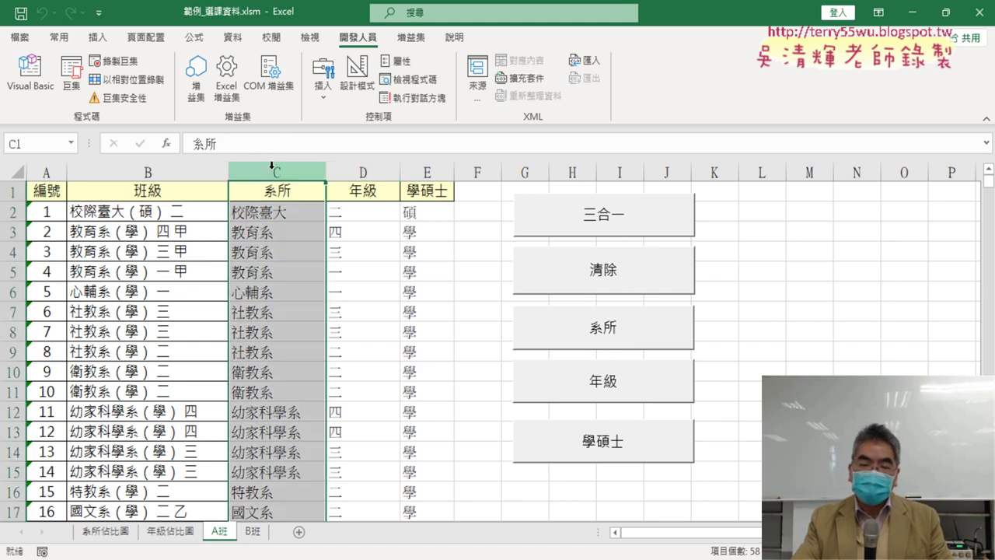
pyautogui.click(346, 167)
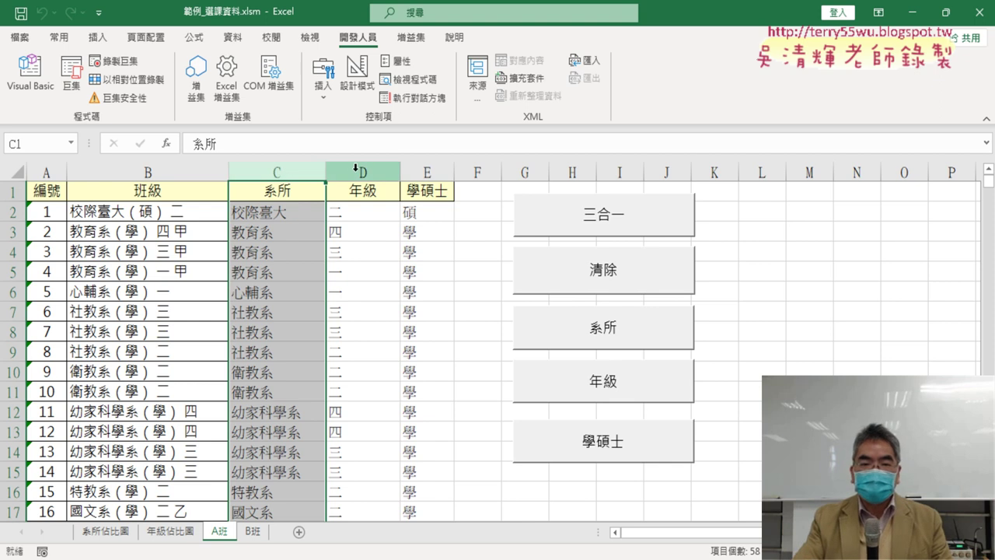
pyautogui.click(431, 167)
pyautogui.moveTo(431, 167); pyautogui.dragTo(319, 184)
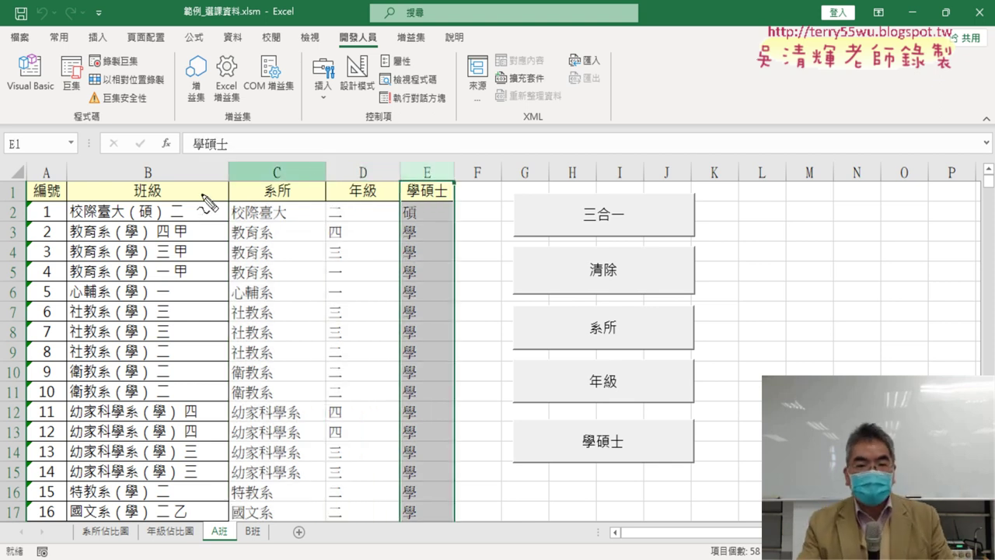
pyautogui.moveTo(154, 197)
pyautogui.mouseDown()
pyautogui.moveTo(140, 177)
pyautogui.moveTo(163, 194)
pyautogui.mouseUp()
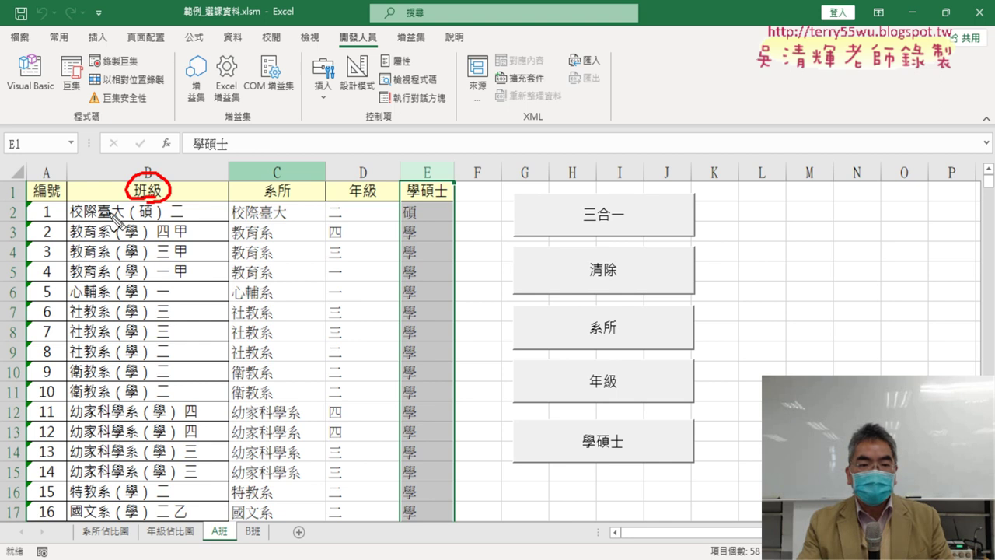
pyautogui.moveTo(233, 220); pyautogui.dragTo(293, 220)
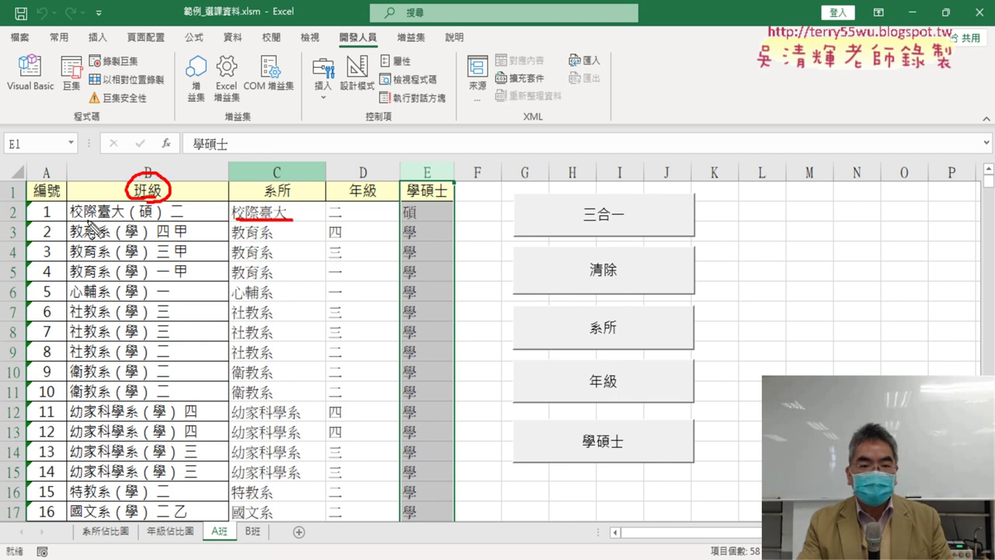
pyautogui.moveTo(72, 220); pyautogui.dragTo(123, 221)
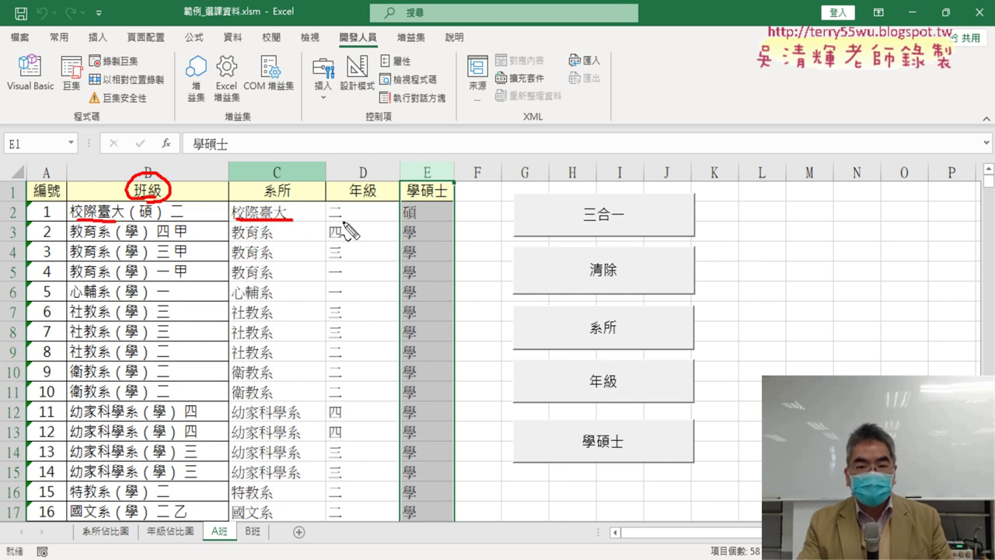
pyautogui.moveTo(325, 220); pyautogui.dragTo(344, 220)
pyautogui.moveTo(170, 220); pyautogui.dragTo(183, 220)
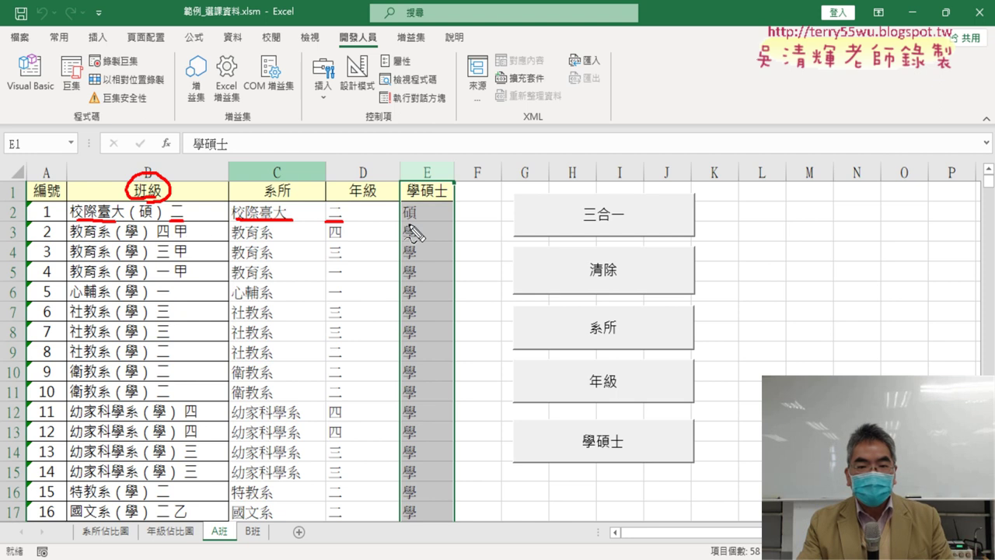
pyautogui.moveTo(403, 220); pyautogui.dragTo(415, 220)
pyautogui.moveTo(141, 220); pyautogui.dragTo(153, 220)
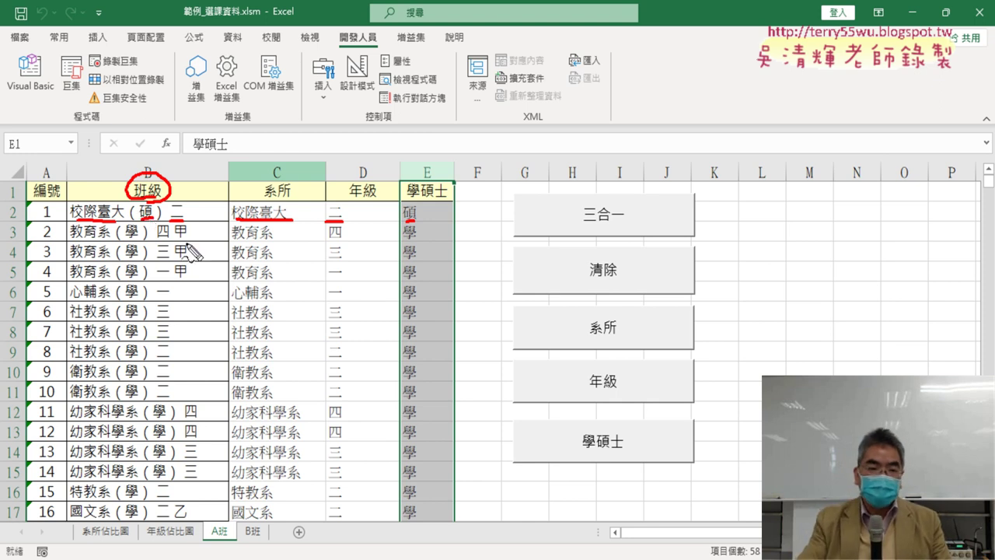
pyautogui.moveTo(173, 242); pyautogui.dragTo(186, 240)
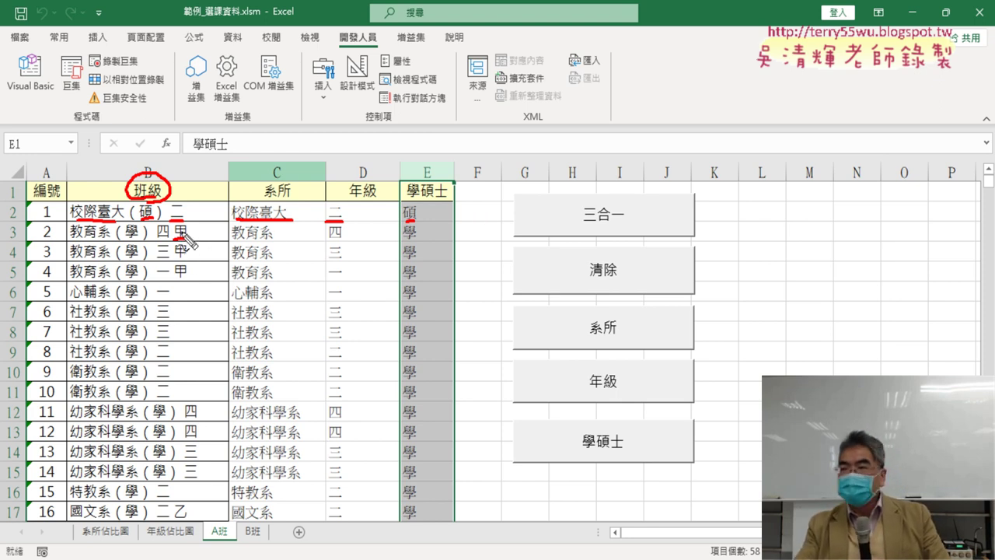
pyautogui.moveTo(174, 258); pyautogui.dragTo(186, 259)
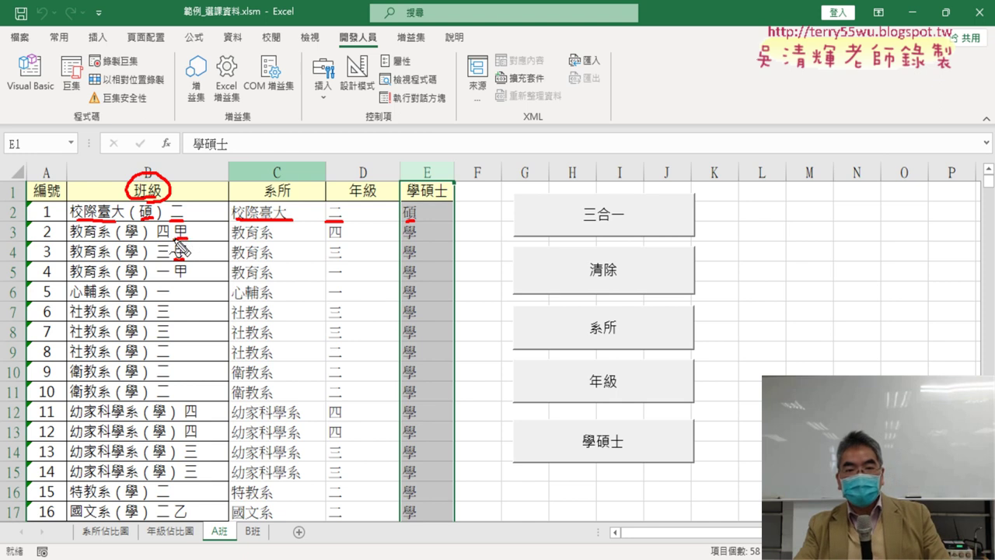
pyautogui.moveTo(172, 240); pyautogui.dragTo(192, 238)
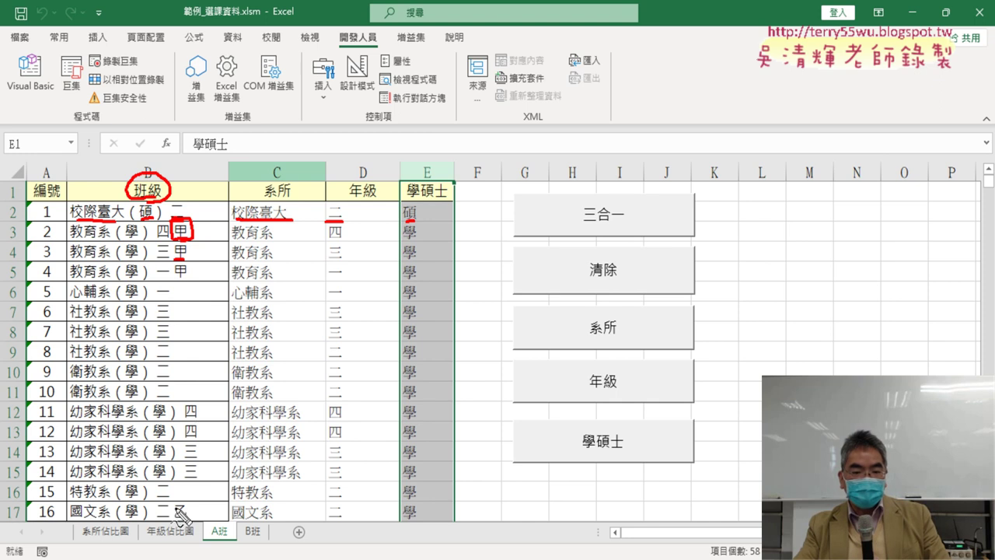
pyautogui.moveTo(173, 533); pyautogui.dragTo(187, 532)
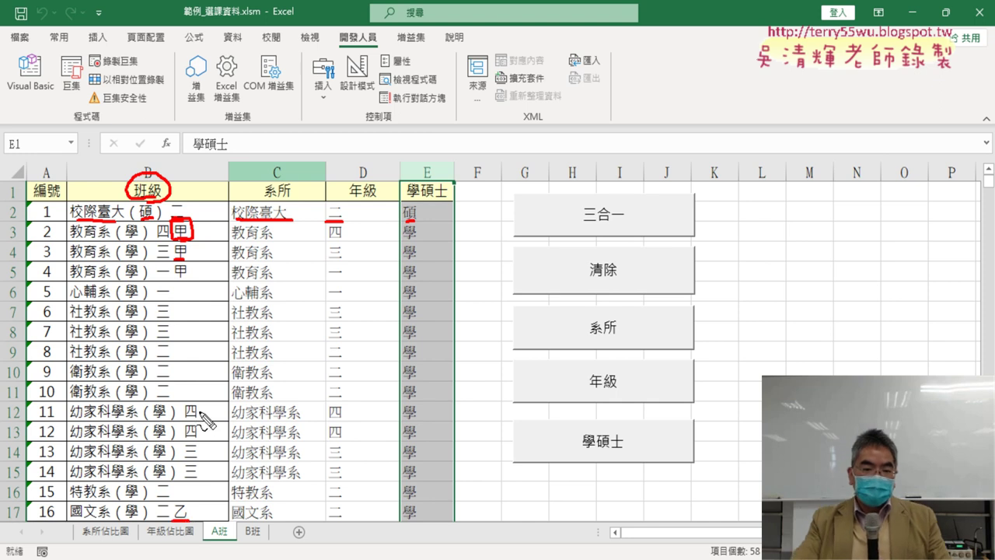
pyautogui.press('Escape')
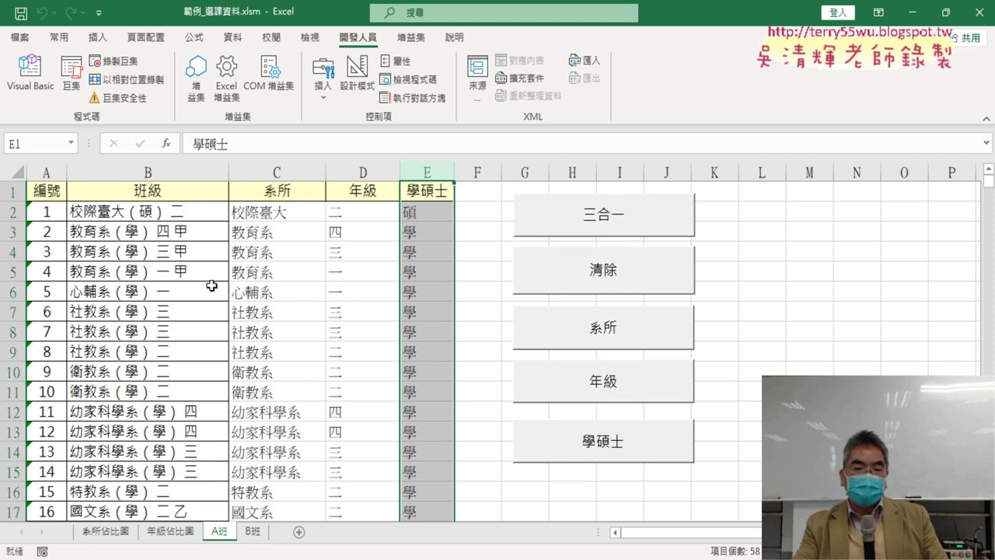
pyautogui.scroll(-3, 210, 284)
pyautogui.scroll(-2, 210, 285)
pyautogui.scroll(-3, 197, 329)
pyautogui.scroll(-2, 199, 367)
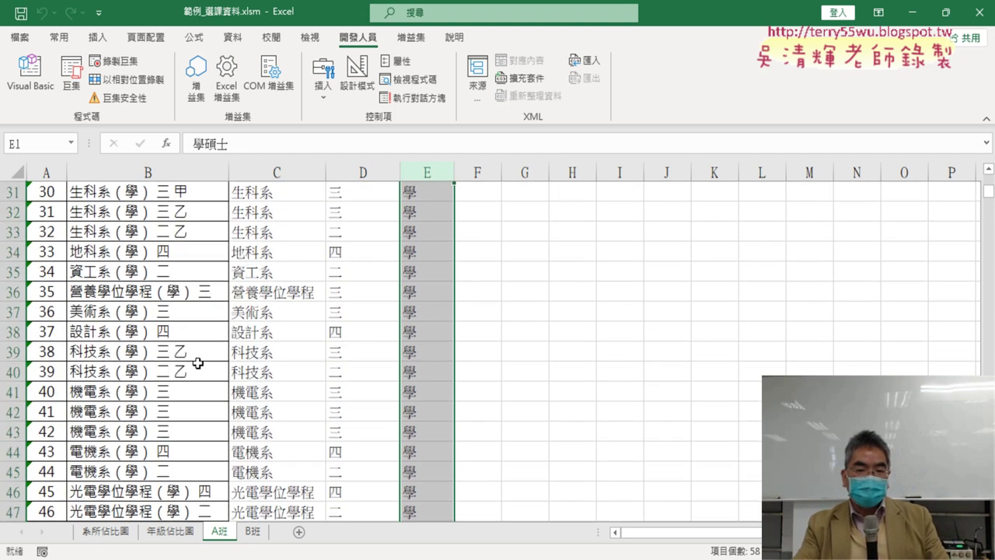
pyautogui.scroll(1, 495, 226)
pyautogui.scroll(7, 495, 225)
pyautogui.scroll(3, 495, 225)
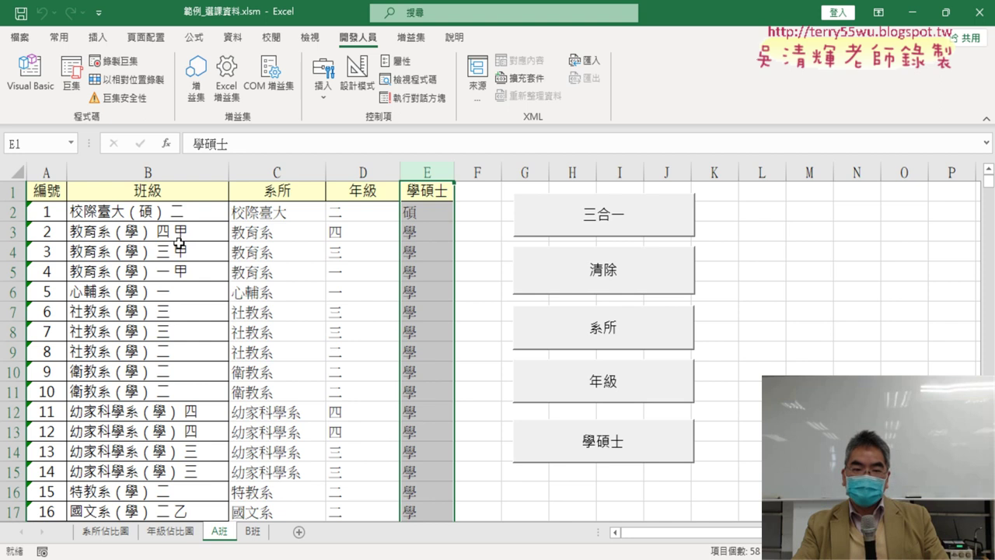
pyautogui.scroll(-5, 172, 305)
pyautogui.scroll(-3, 172, 301)
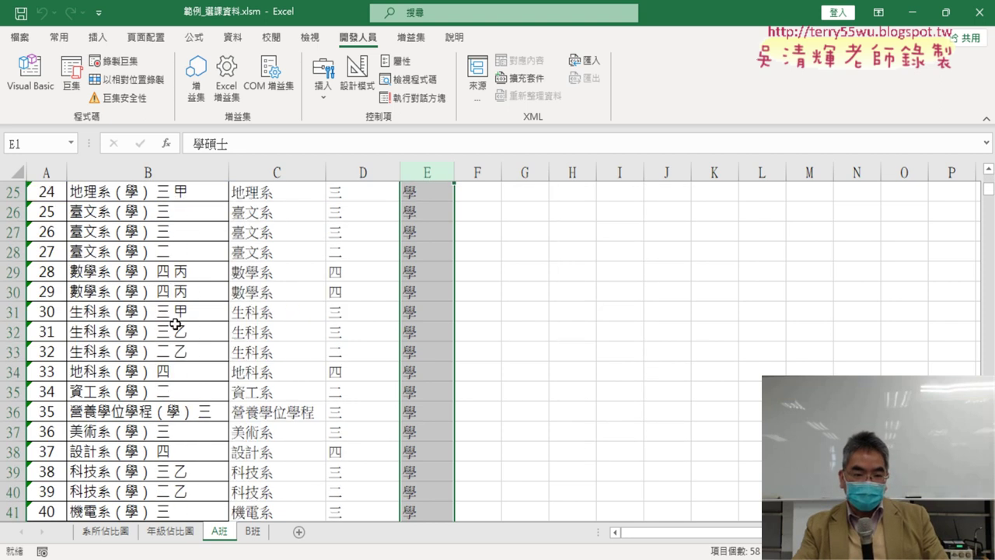
pyautogui.scroll(-2, 174, 318)
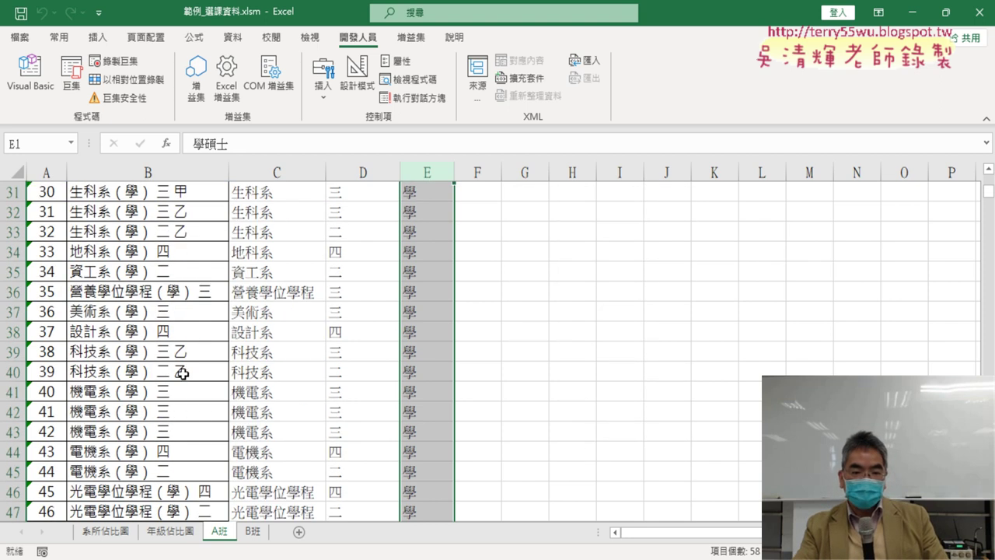
pyautogui.scroll(-3, 181, 373)
pyautogui.scroll(-3, 184, 402)
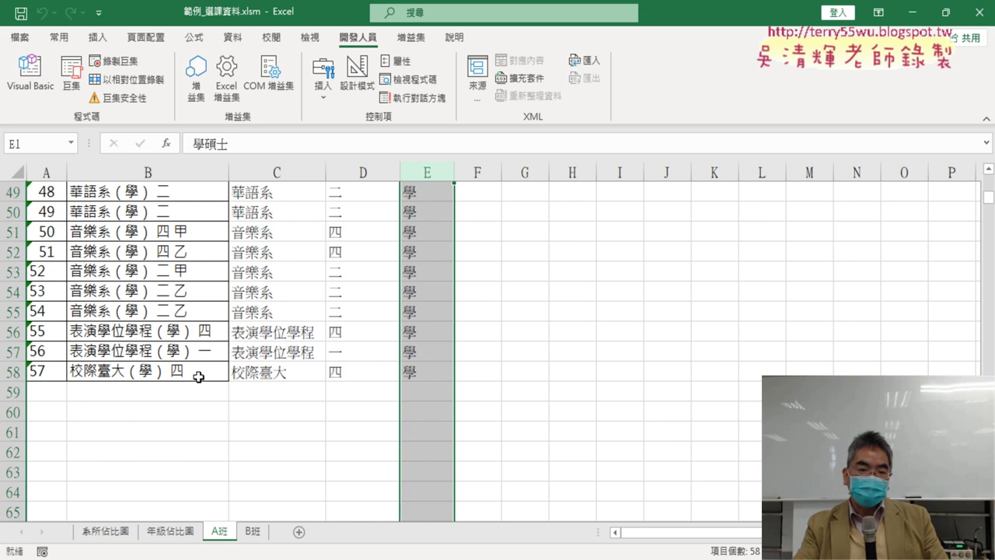
pyautogui.click(193, 232)
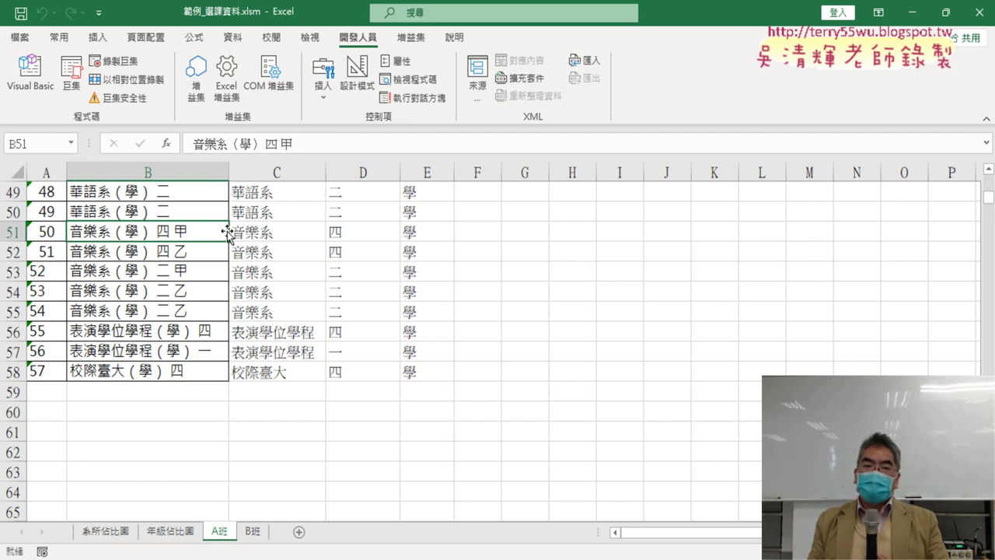
pyautogui.scroll(3, 227, 225)
pyautogui.scroll(9, 234, 210)
pyautogui.scroll(4, 233, 210)
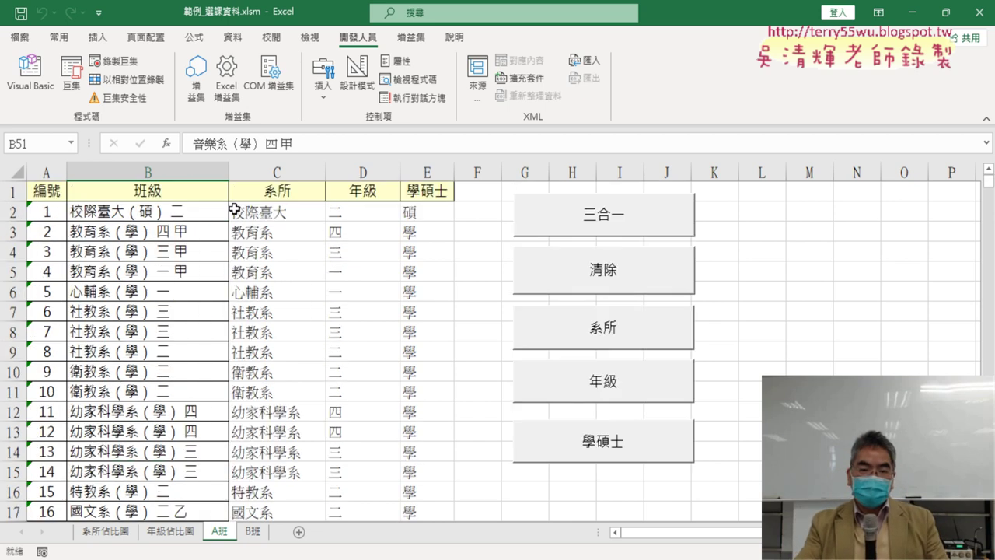
# Widen column F on the A班 sheet, then mark the character 甲 inside cell B3's class text
pyautogui.moveTo(501, 169); pyautogui.dragTo(506, 169)
pyautogui.click(492, 193)
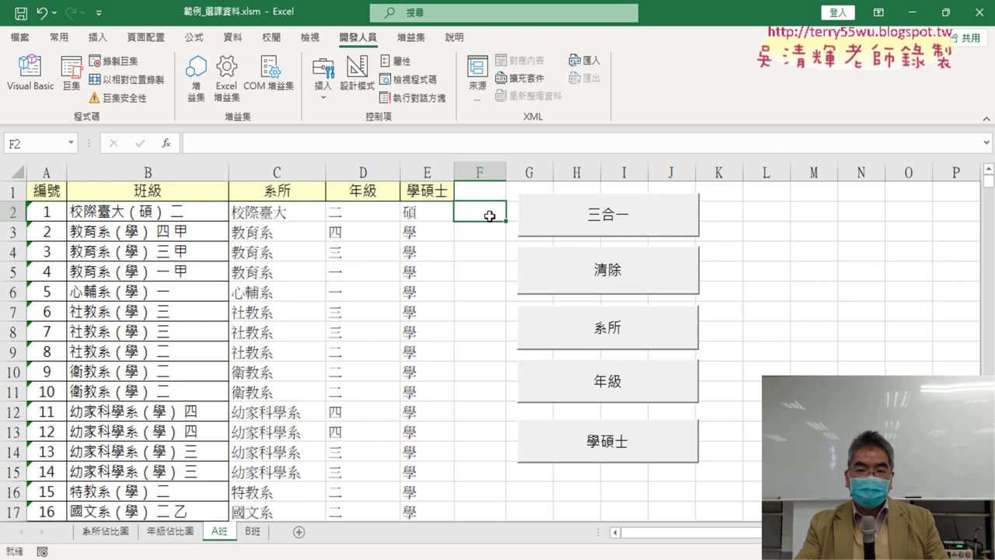
pyautogui.click(491, 172)
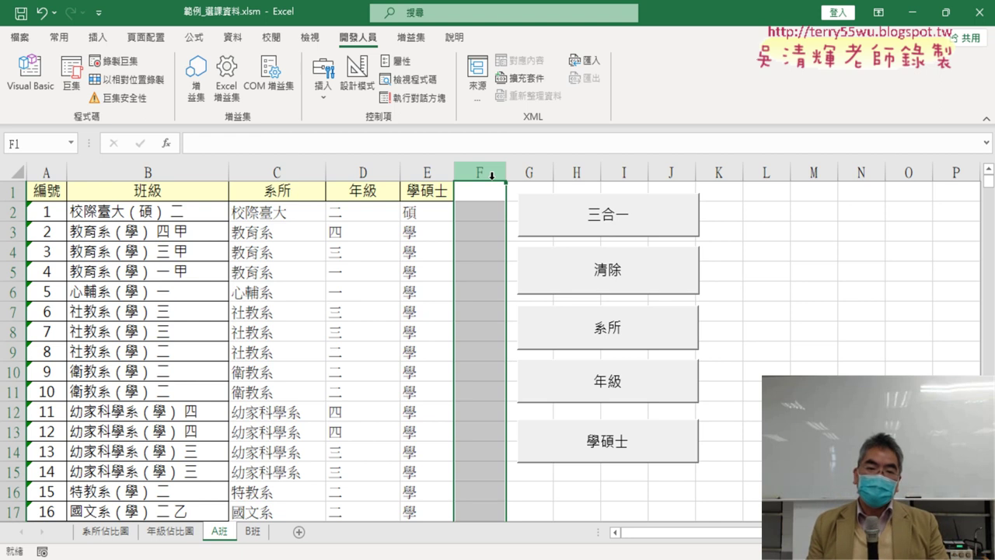
pyautogui.doubleClick(171, 235)
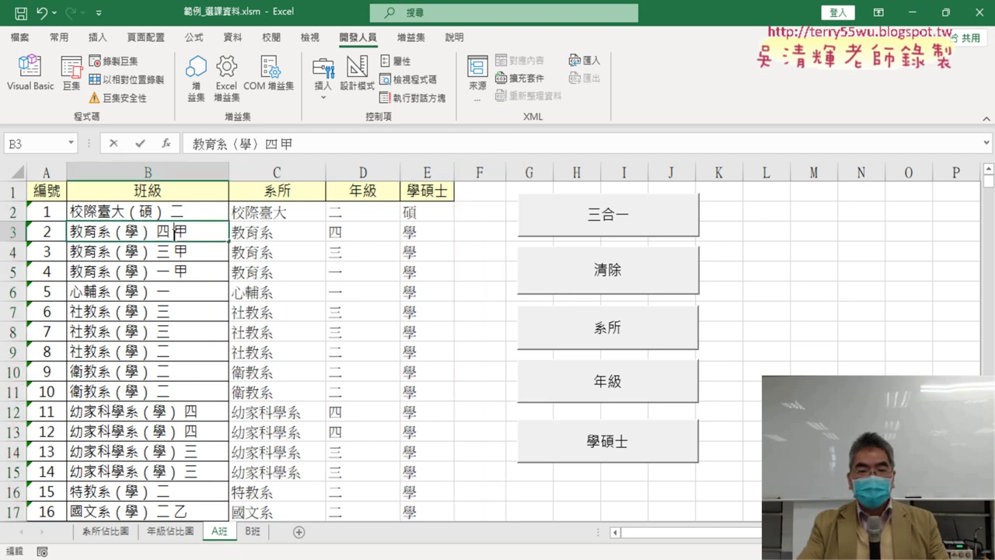
pyautogui.moveTo(173, 231); pyautogui.dragTo(188, 232)
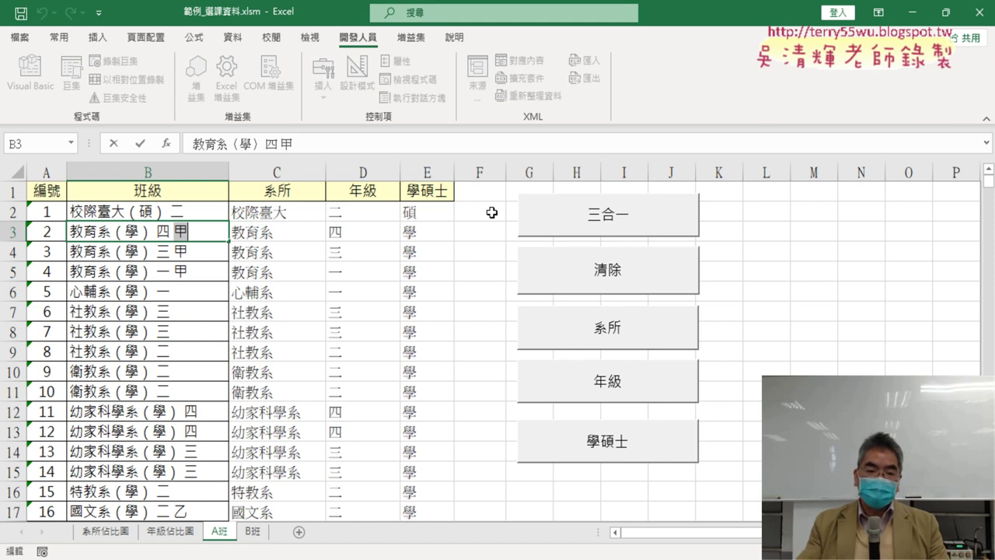
# Switch to the B班 sheet and look over the Home tab's font list without changing it
pyautogui.click(252, 534)
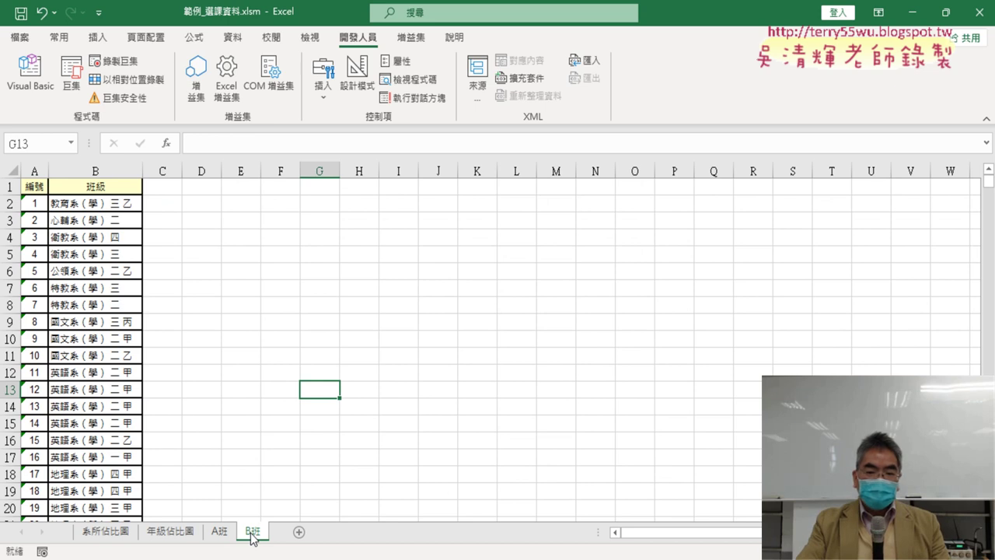
pyautogui.keyDown('ctrl'); pyautogui.scroll(3, 372, 363); pyautogui.keyUp('ctrl')
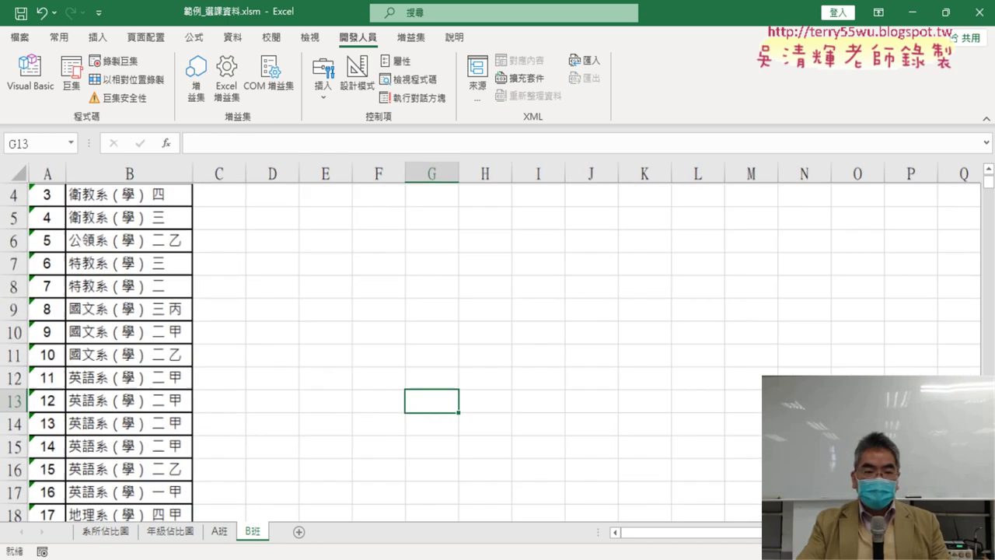
pyautogui.scroll(1, 372, 363)
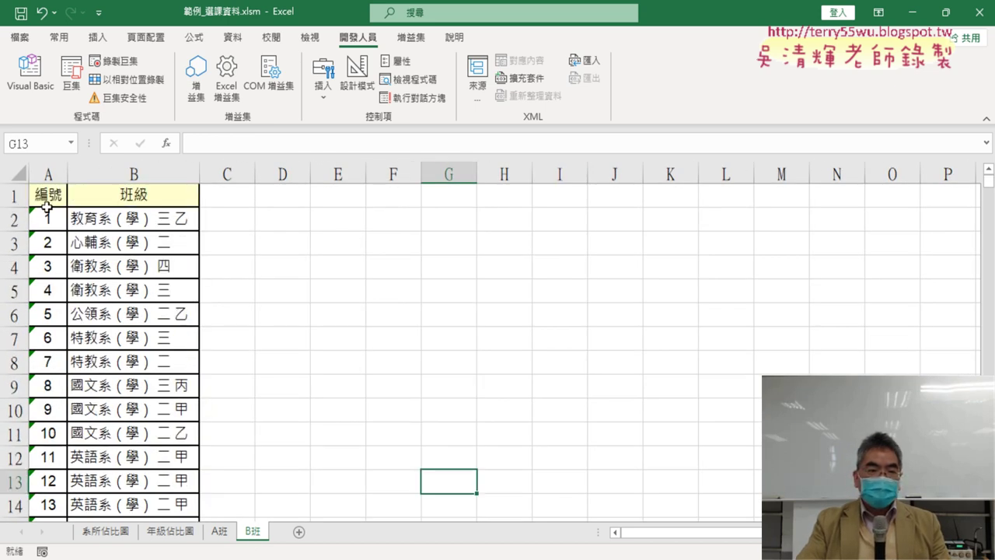
pyautogui.click(125, 222)
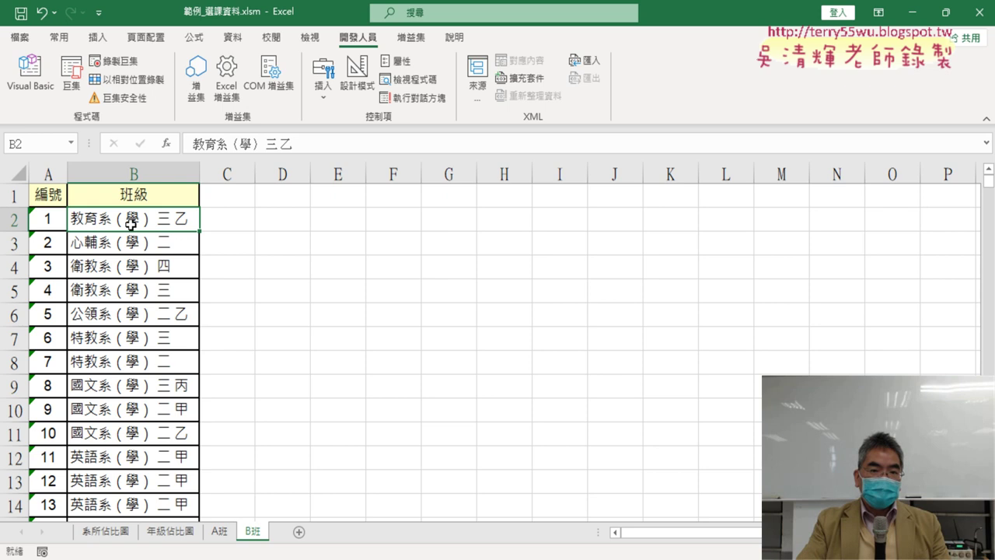
pyautogui.click(70, 43)
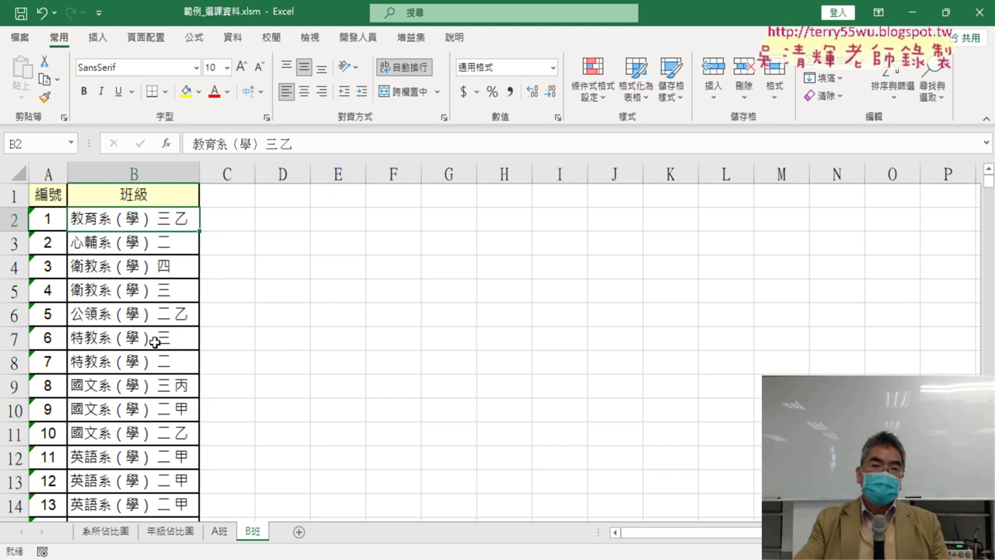
pyautogui.click(49, 197)
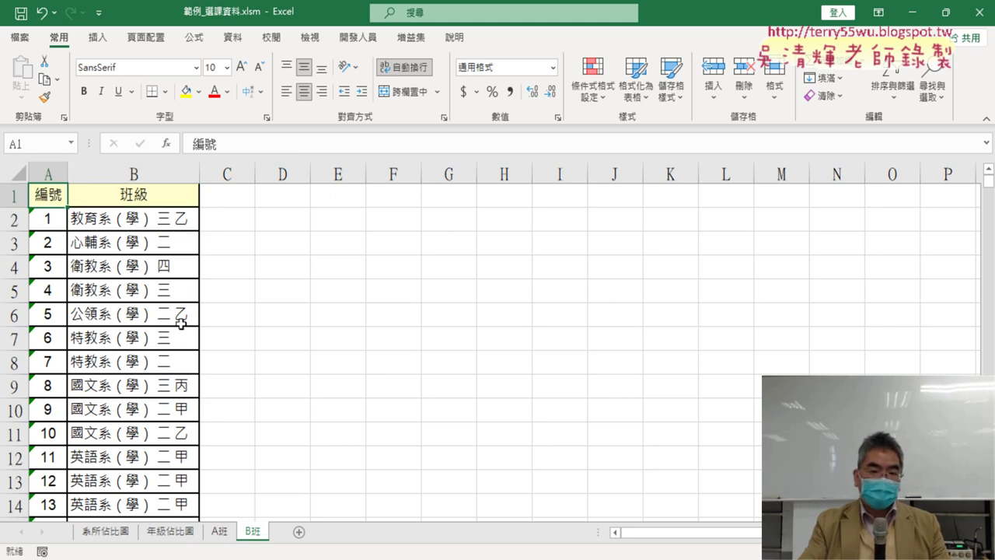
pyautogui.click(199, 68)
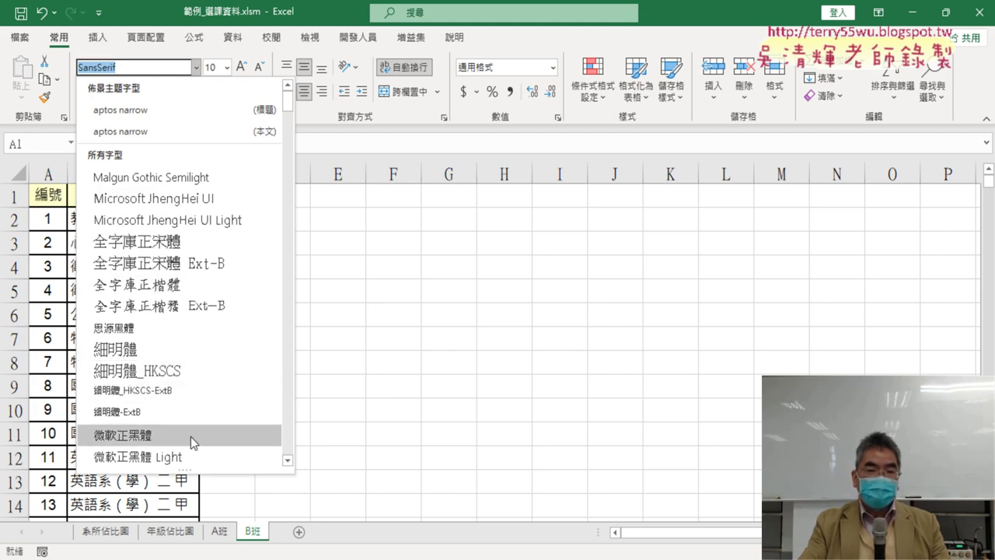
pyautogui.press('Escape')
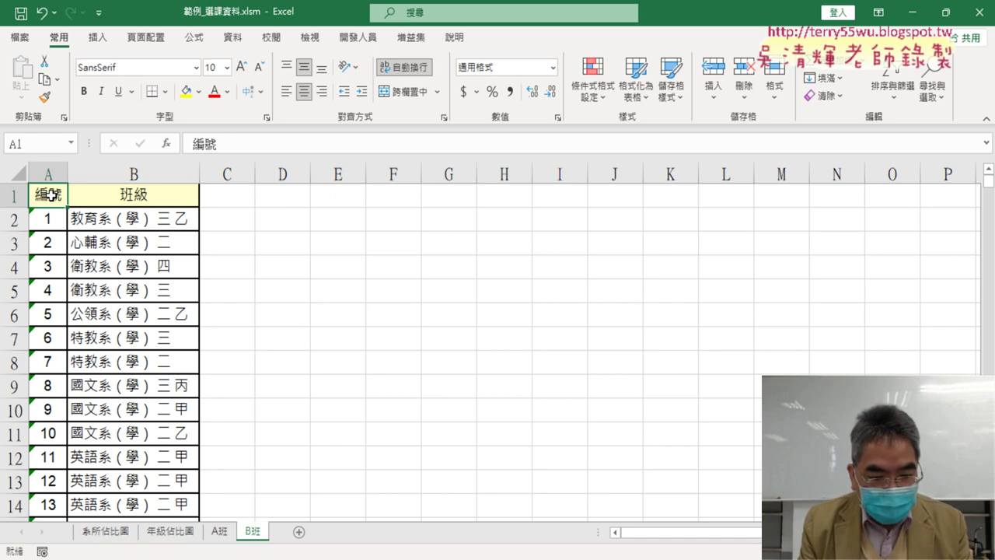
# Select A1:B52 and apply the 微軟正黑體 font, then go back to the A班 sheet
pyautogui.press('Down')
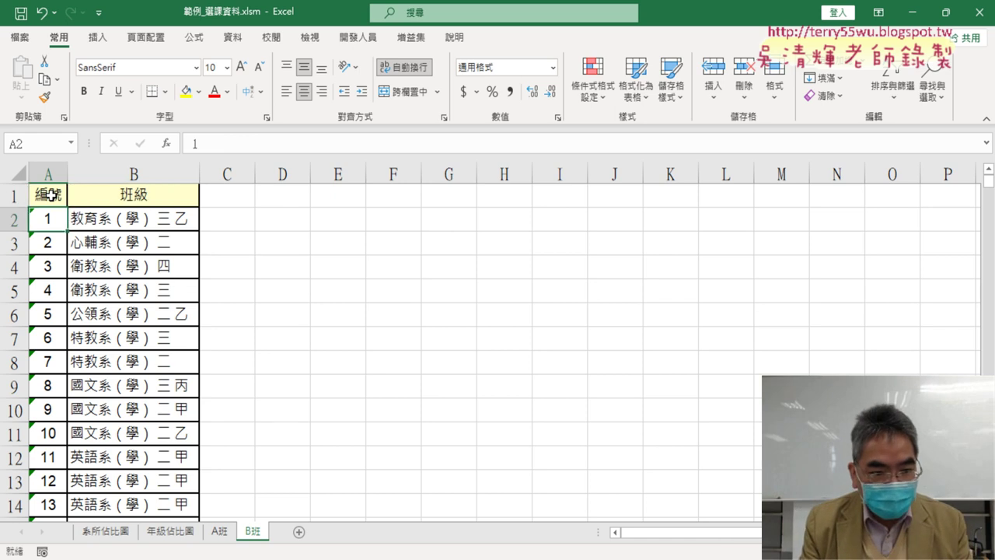
pyautogui.press('Up')
pyautogui.hotkey('shift', 'Right')
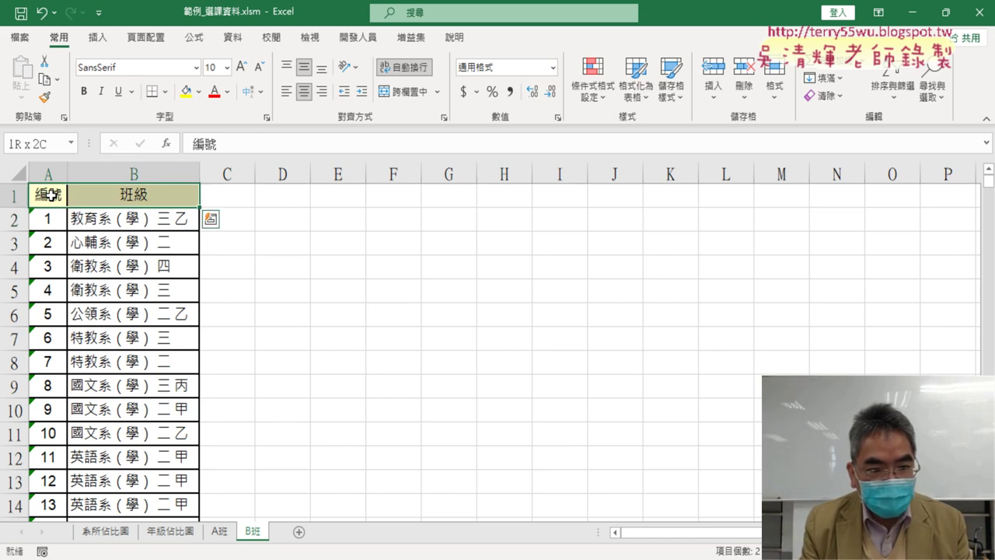
pyautogui.hotkey('ctrl', 'shift', 'Down')
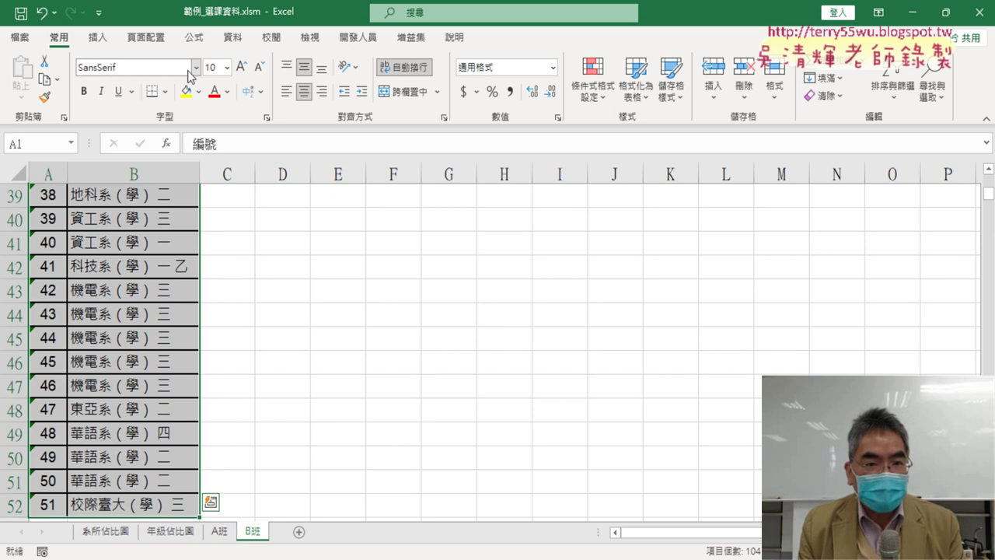
pyautogui.click(196, 68)
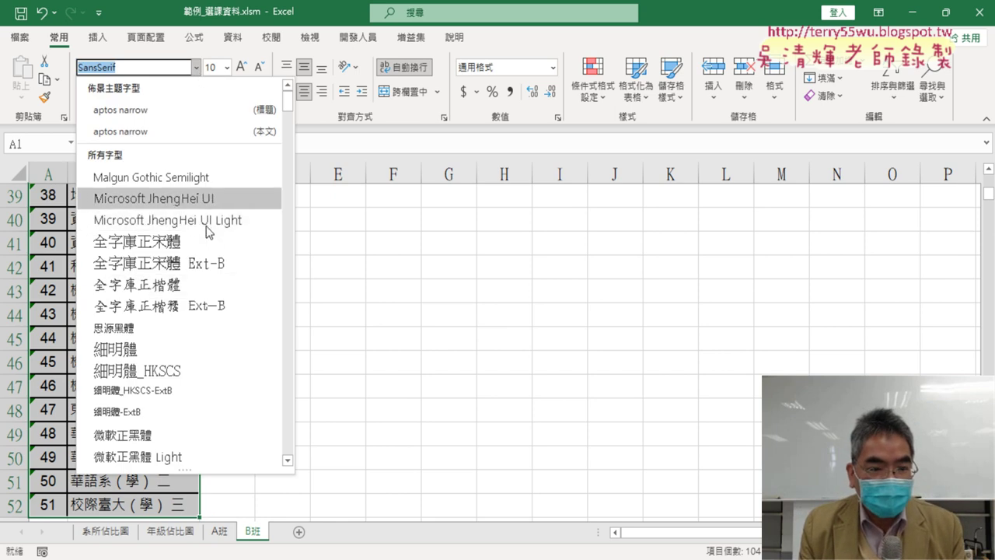
pyautogui.scroll(-2, 209, 237)
pyautogui.click(205, 305)
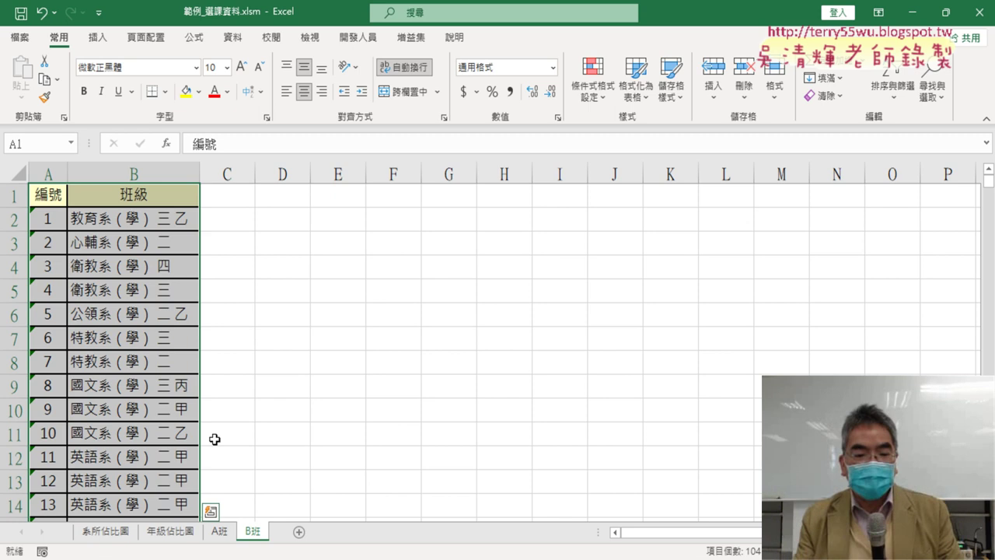
pyautogui.click(223, 536)
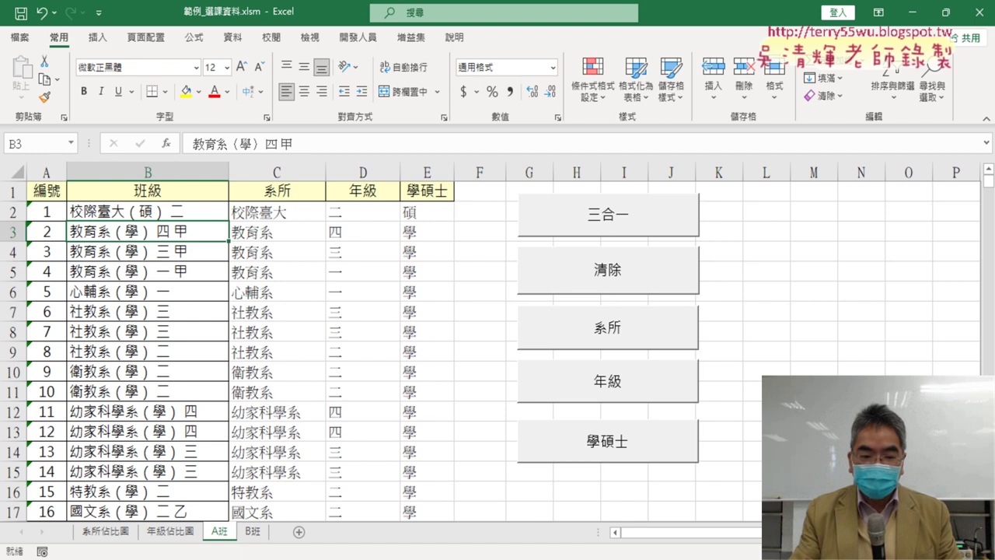
# Switch to File Explorer showing the 01文字與資料函數 folder with 範例_選課資料.xlsm
pyautogui.hotkey('alt', 'Tab')
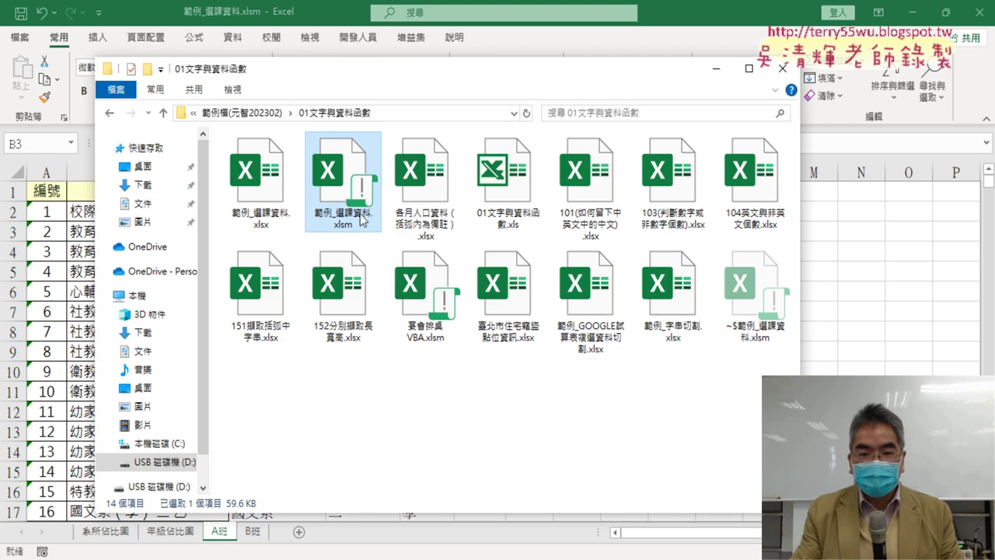